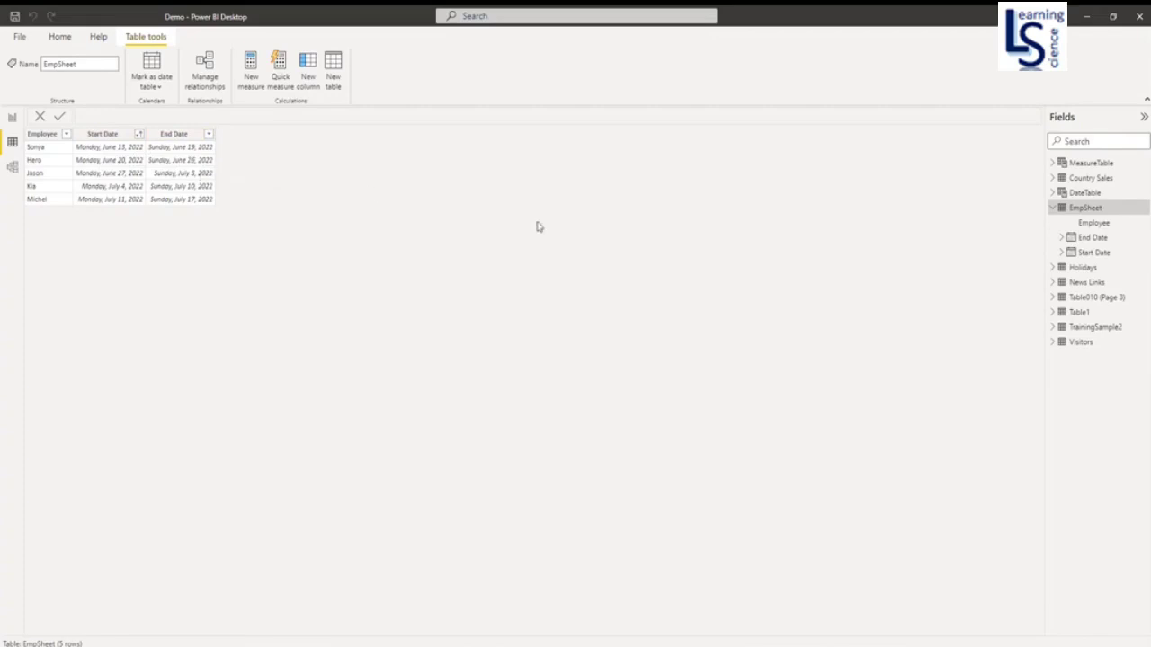
# Glance at the Holidays dates, then start a new calculated column in EmpSheet.
pyautogui.click(1083, 268)
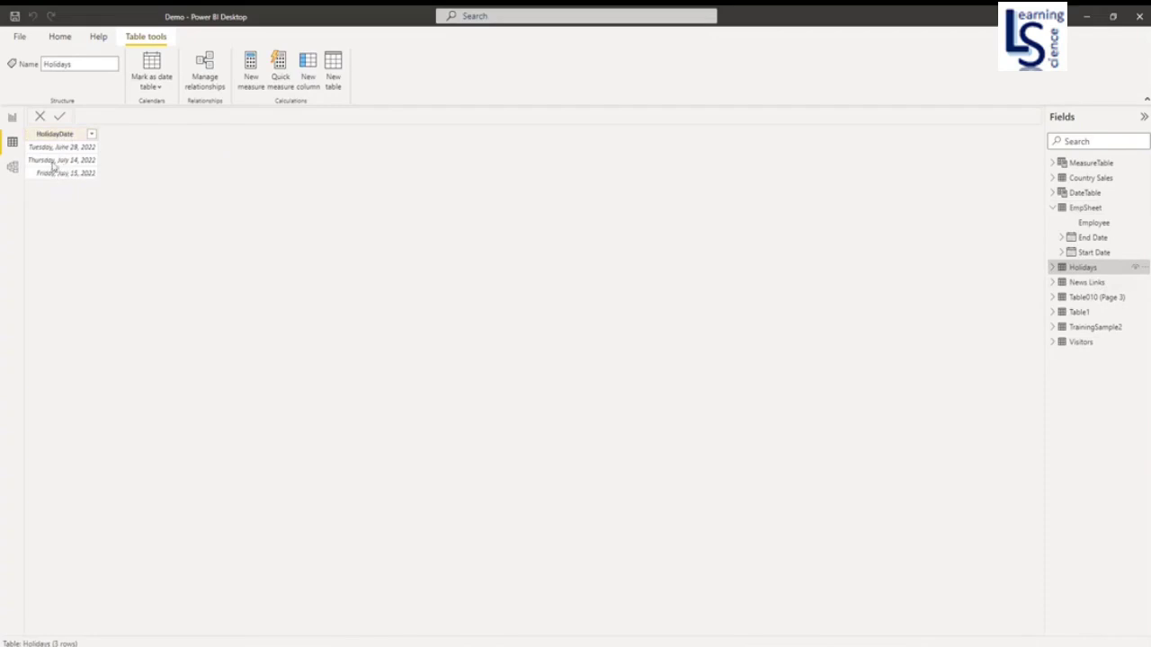
pyautogui.click(1085, 210)
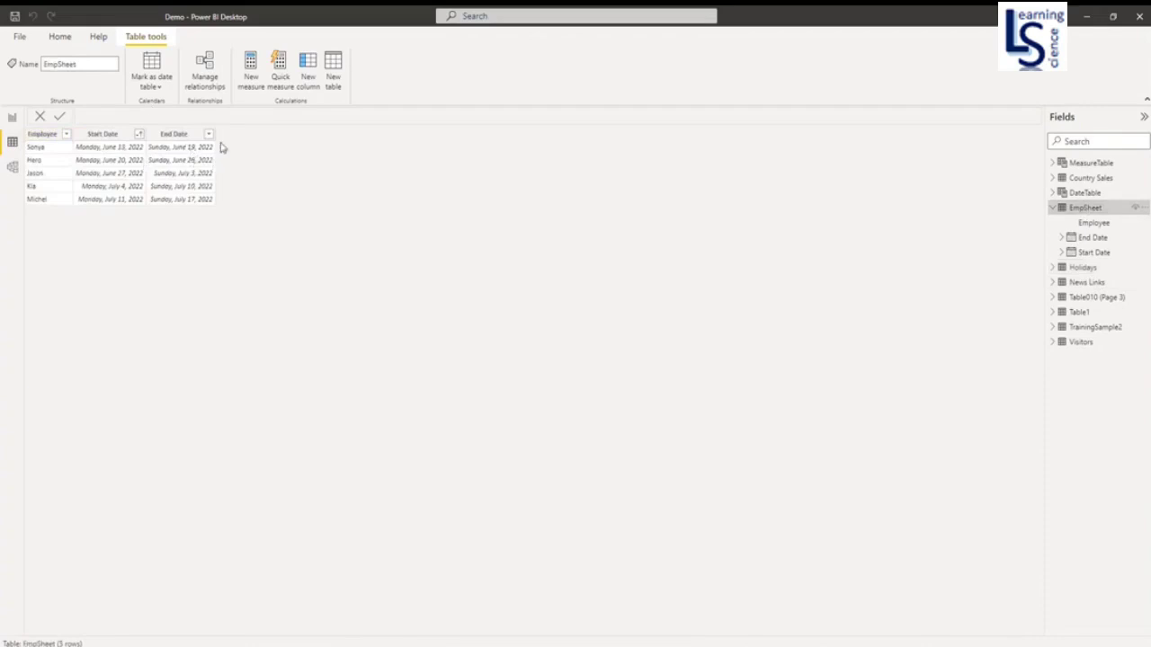
pyautogui.click(308, 79)
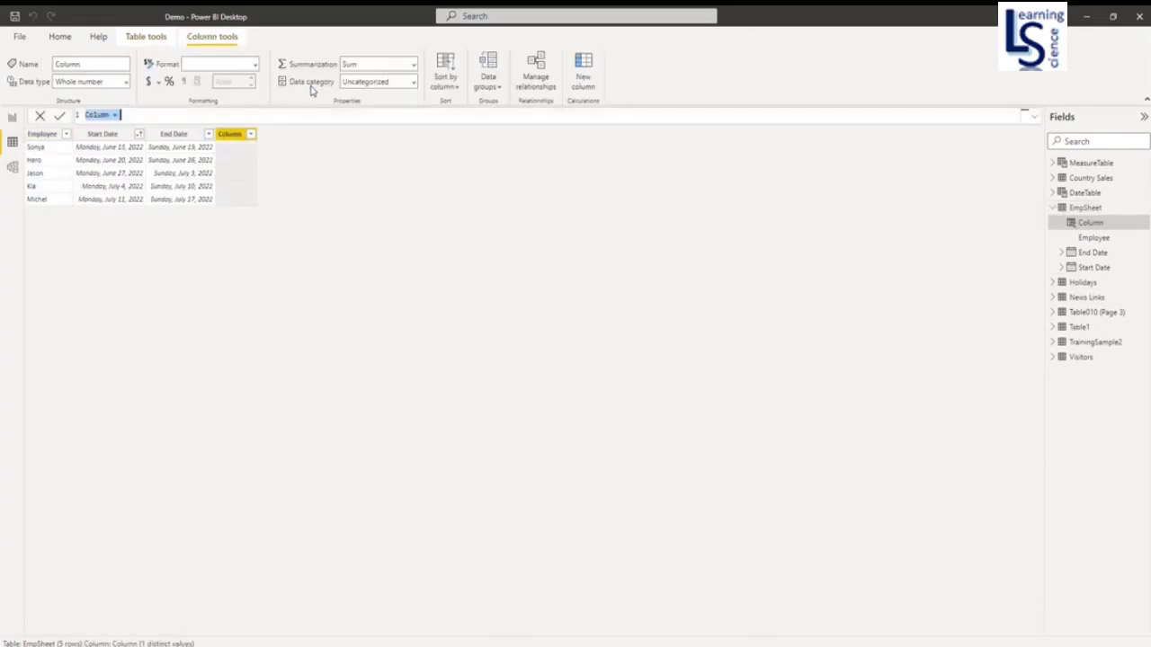
pyautogui.click(133, 115)
pyautogui.doubleClick(97, 115)
# Define Working Day (Default Weekend) = NETWORKDAYS(EmpSheet[Start Date],EmpSheet[End Date]).
pyautogui.write('Working Day (Def')
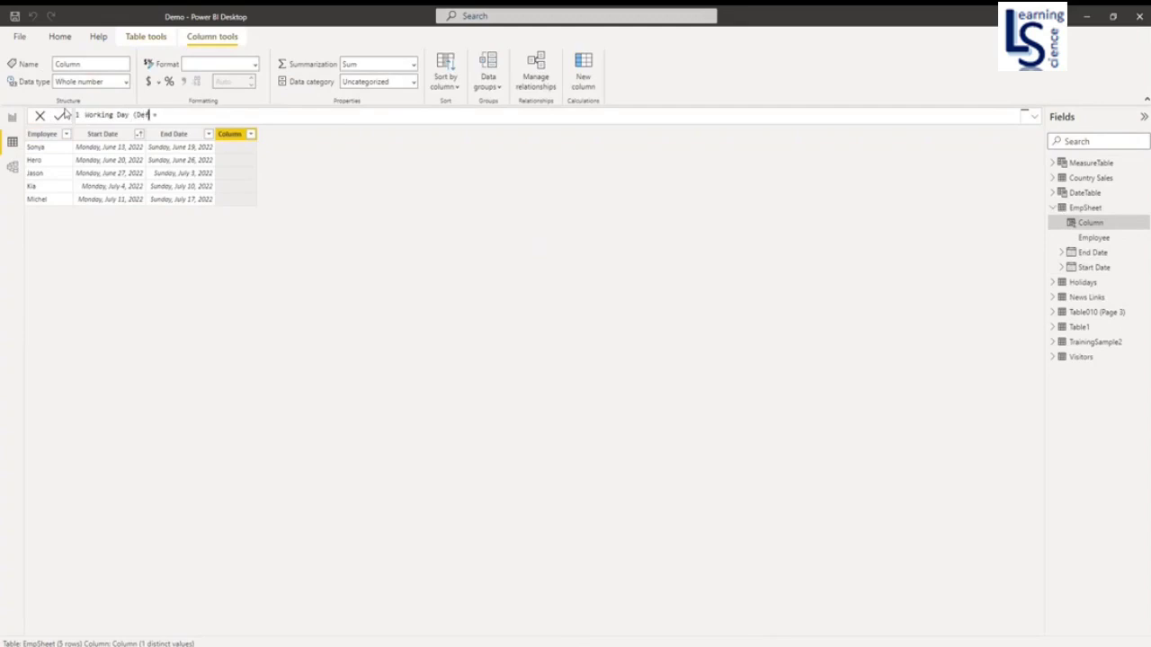
pyautogui.write('ault Weekend) = NE')
pyautogui.press('Tab')
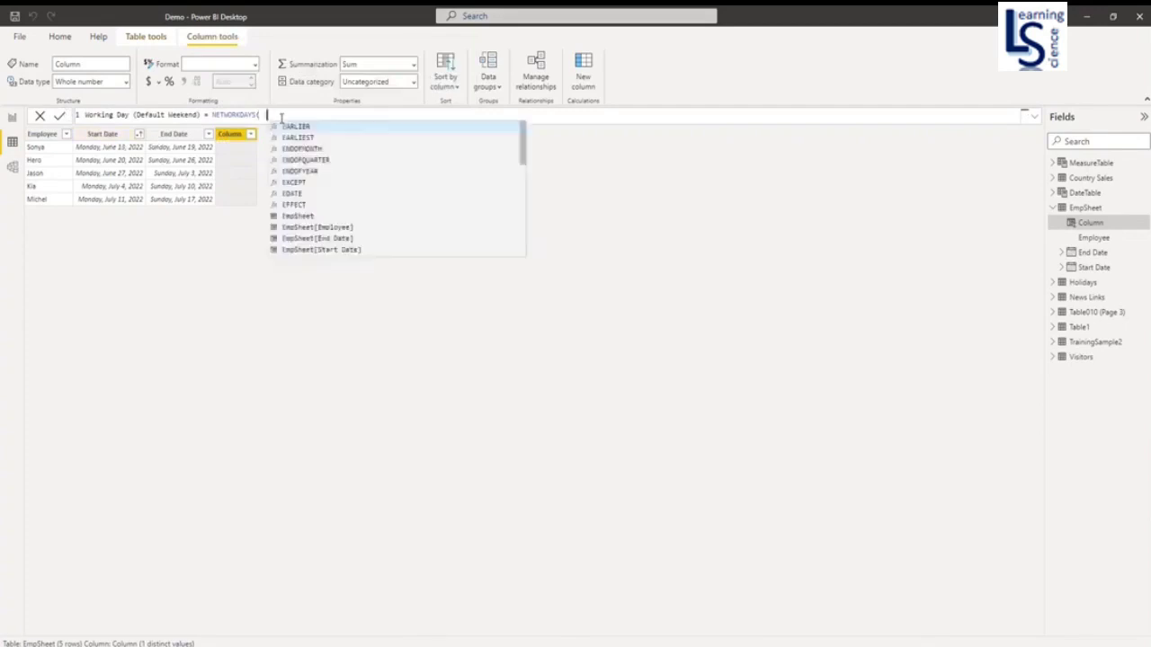
pyautogui.write('em')
pyautogui.press('Tab')
pyautogui.write('[st')
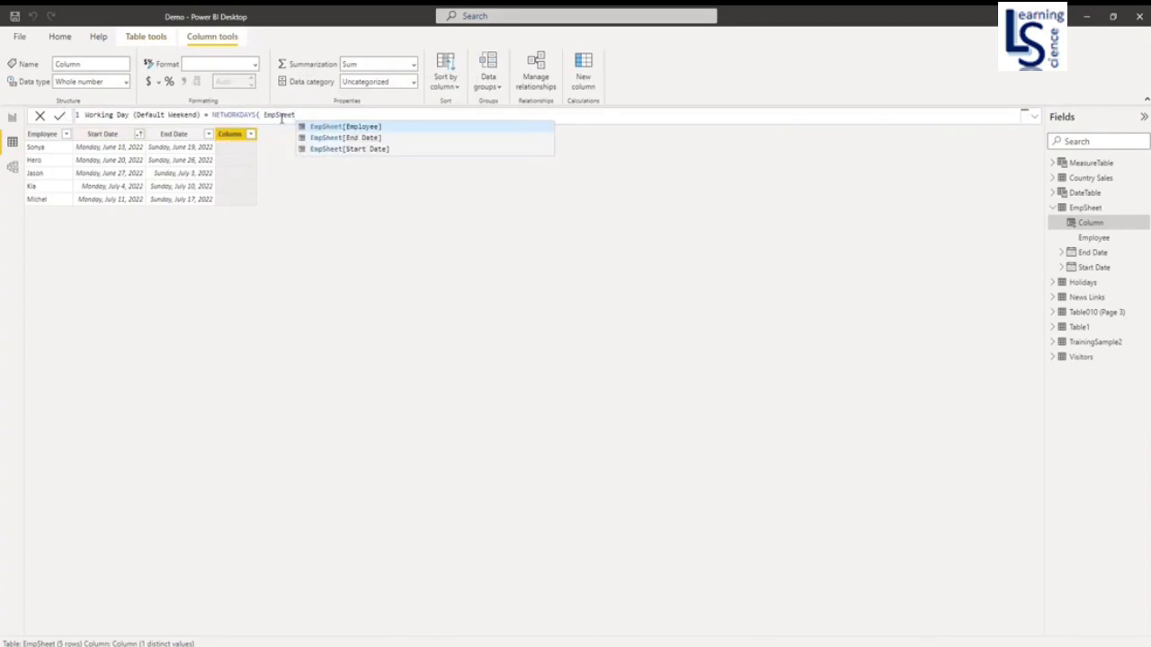
pyautogui.press('Tab')
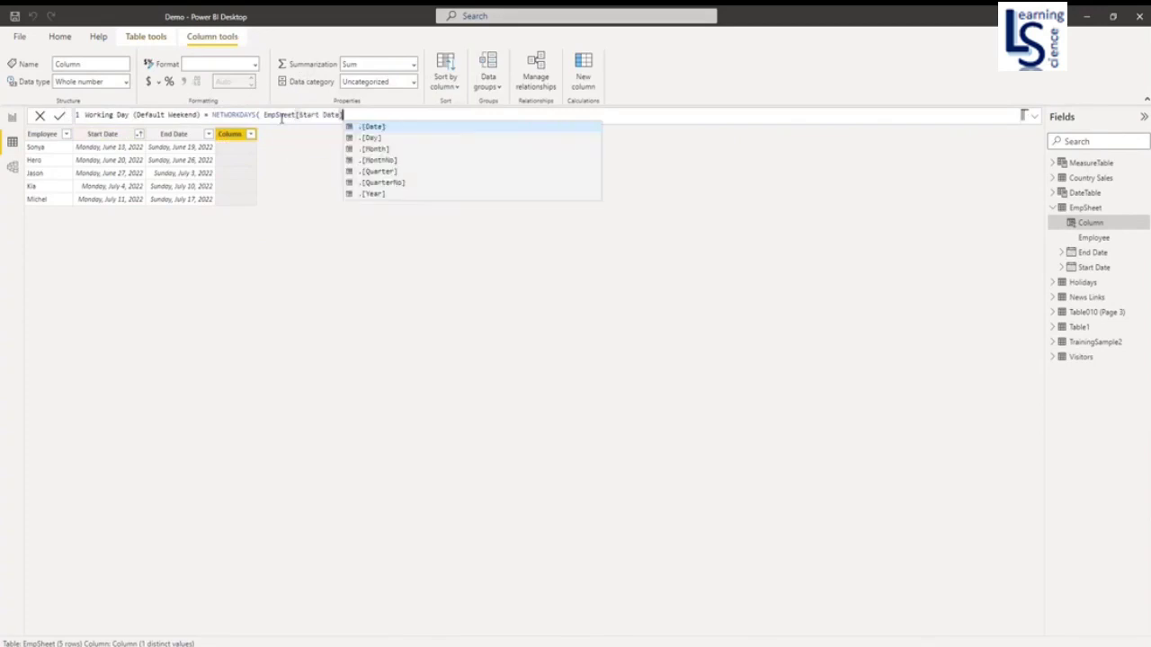
pyautogui.write(',')
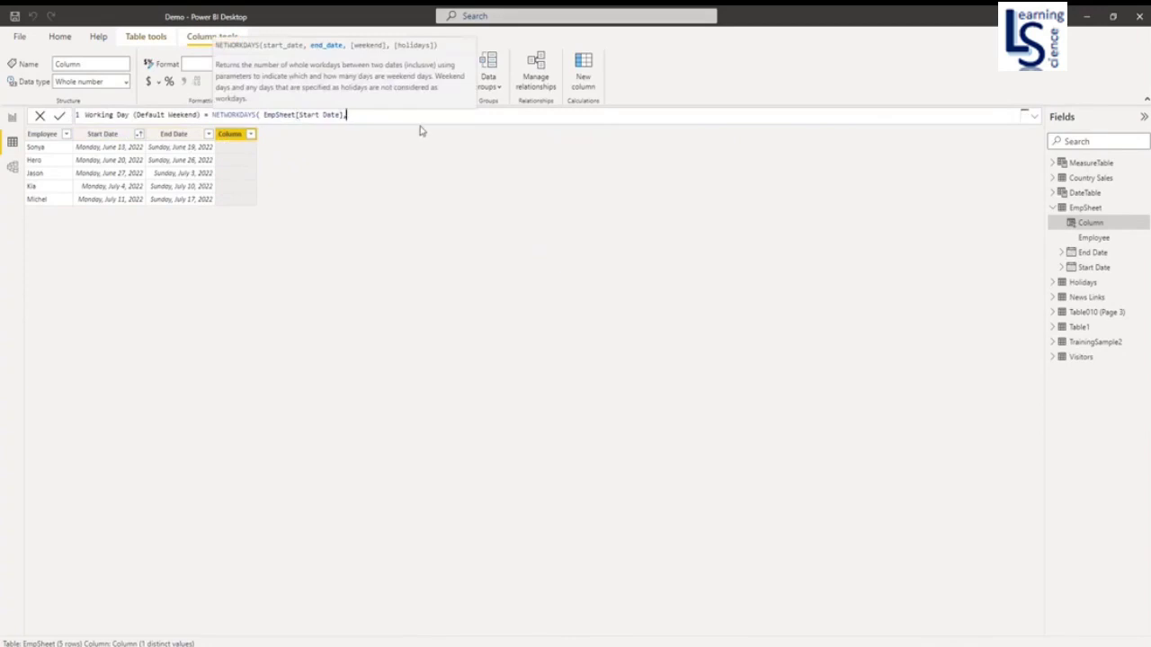
pyautogui.write('EmpSheet')
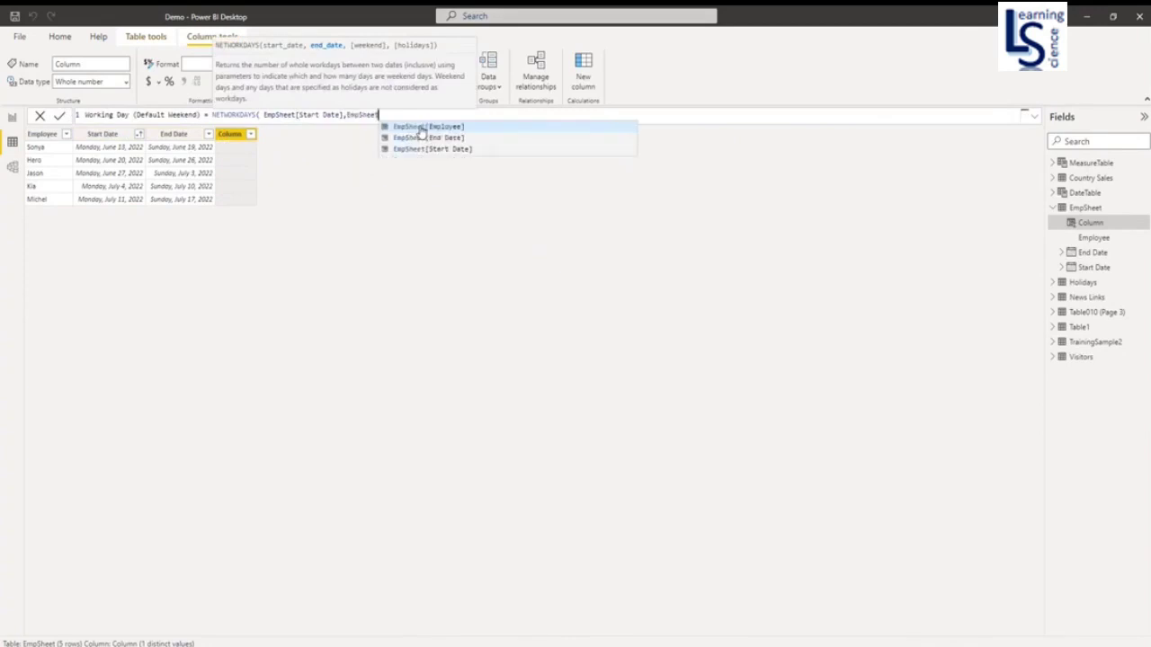
pyautogui.write('[e')
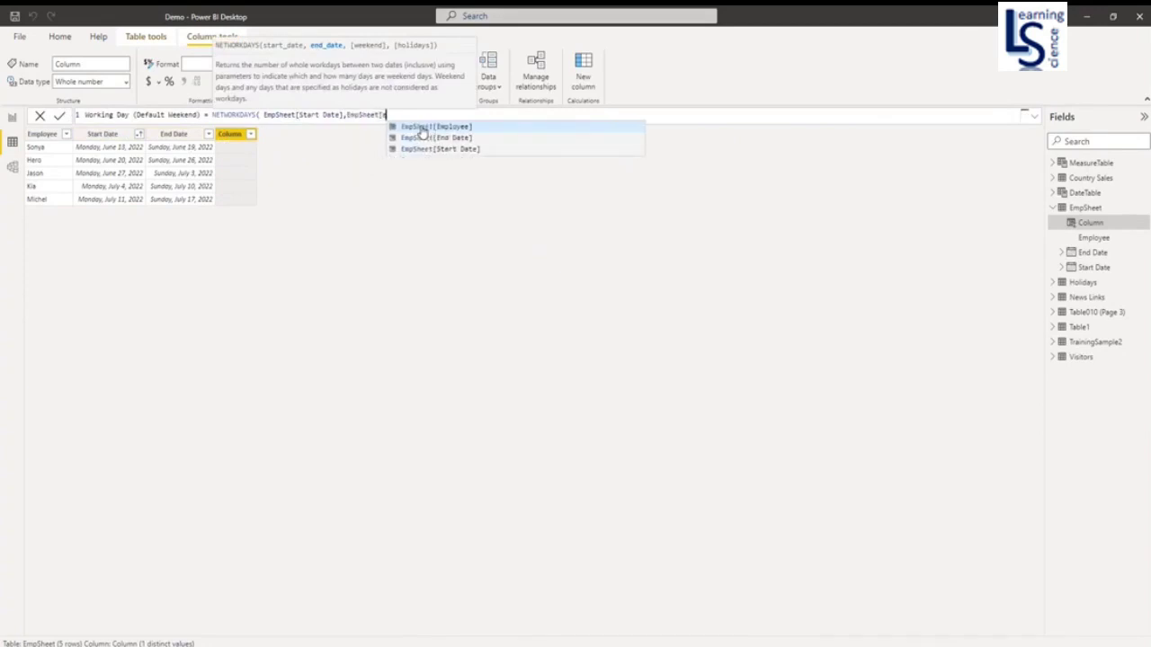
pyautogui.click(446, 140)
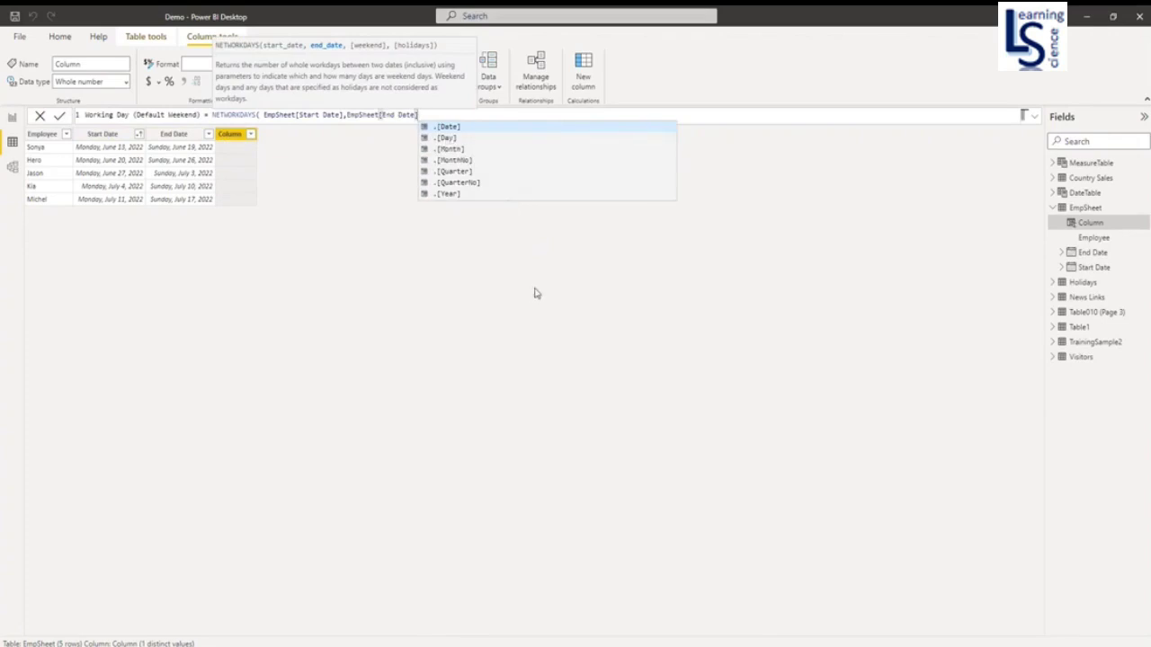
pyautogui.write(',')
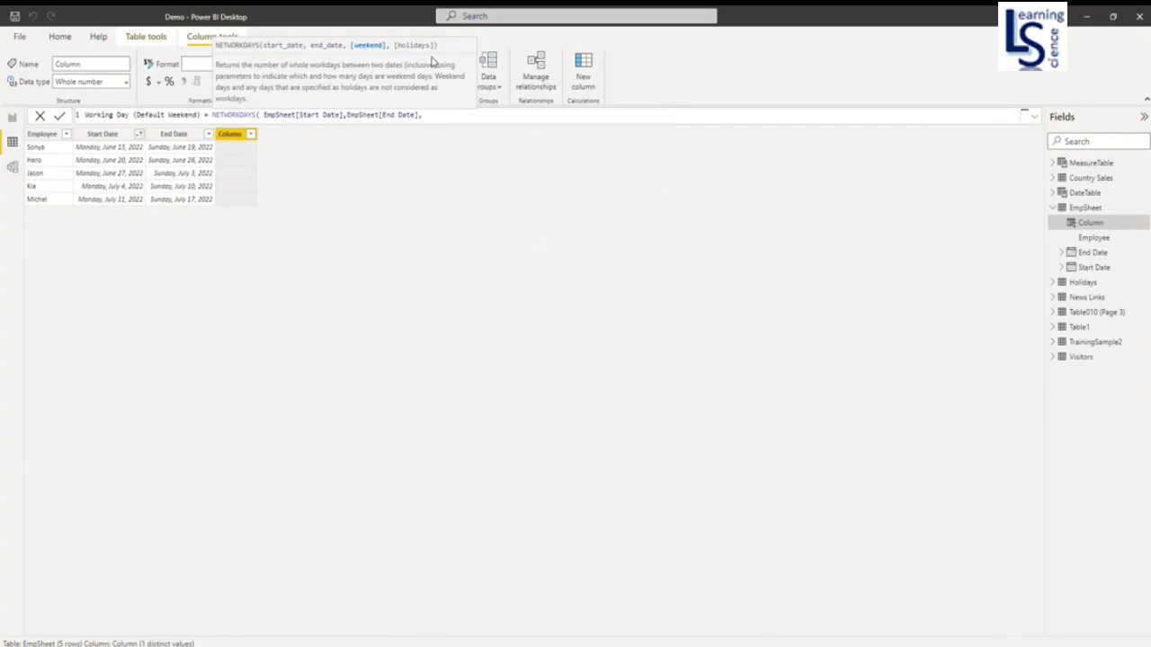
pyautogui.press('BackSpace')
pyautogui.write(')')
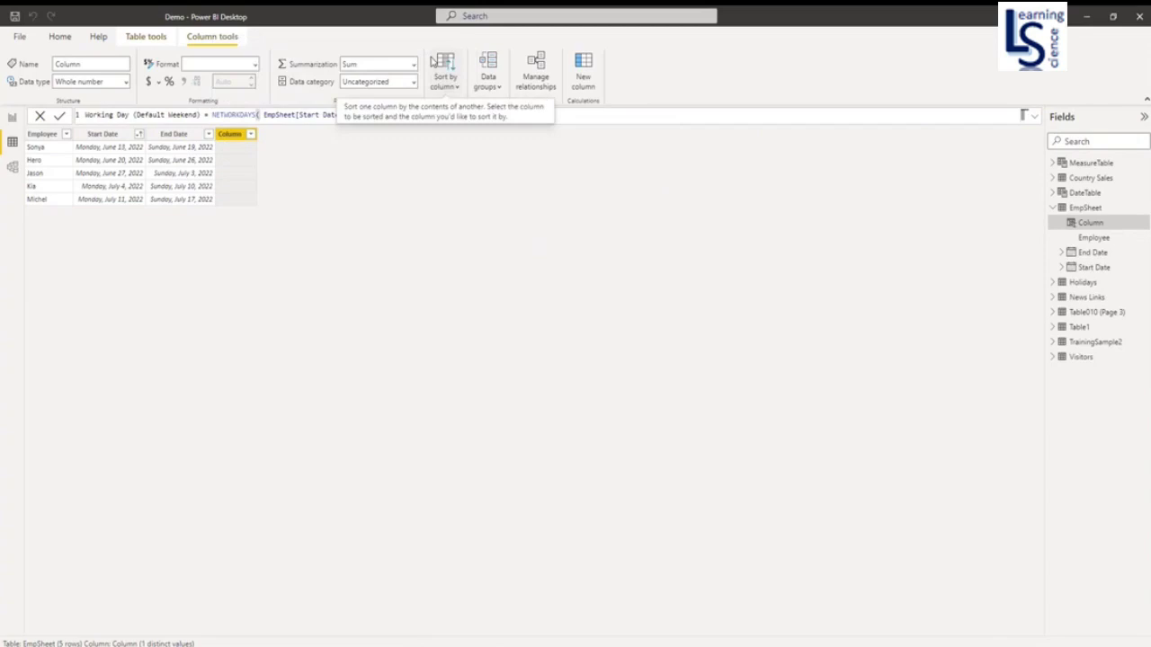
pyautogui.press('Return')
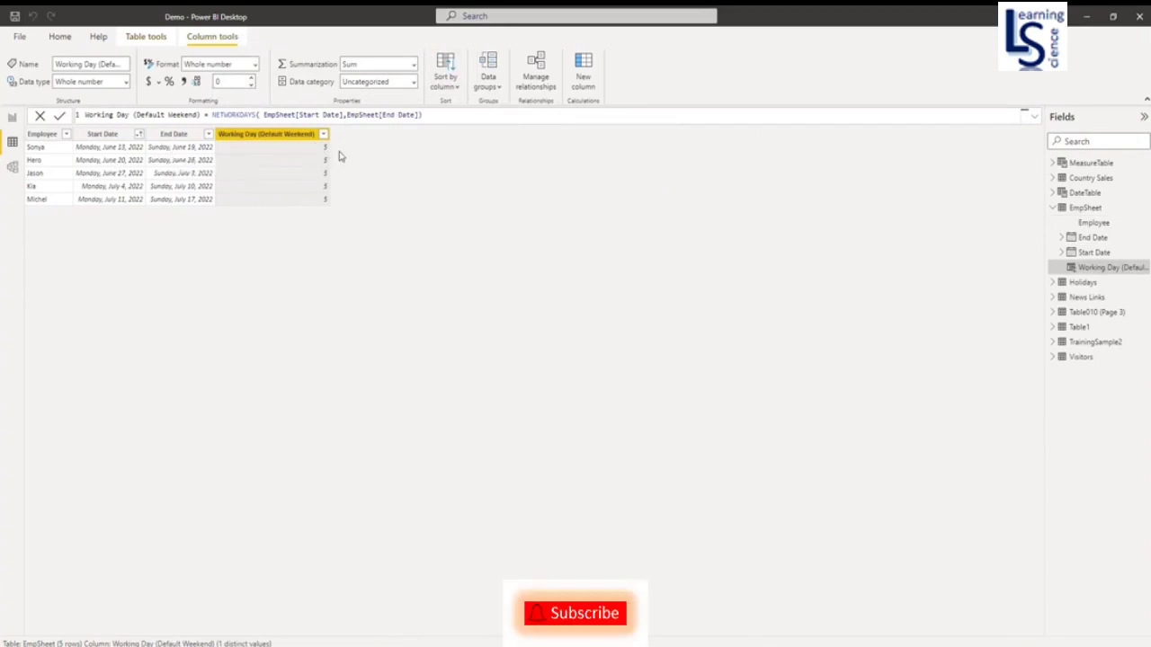
# Add another column named Working Day (Weekend) and begin a NETWORKDAYS formula.
pyautogui.click(583, 72)
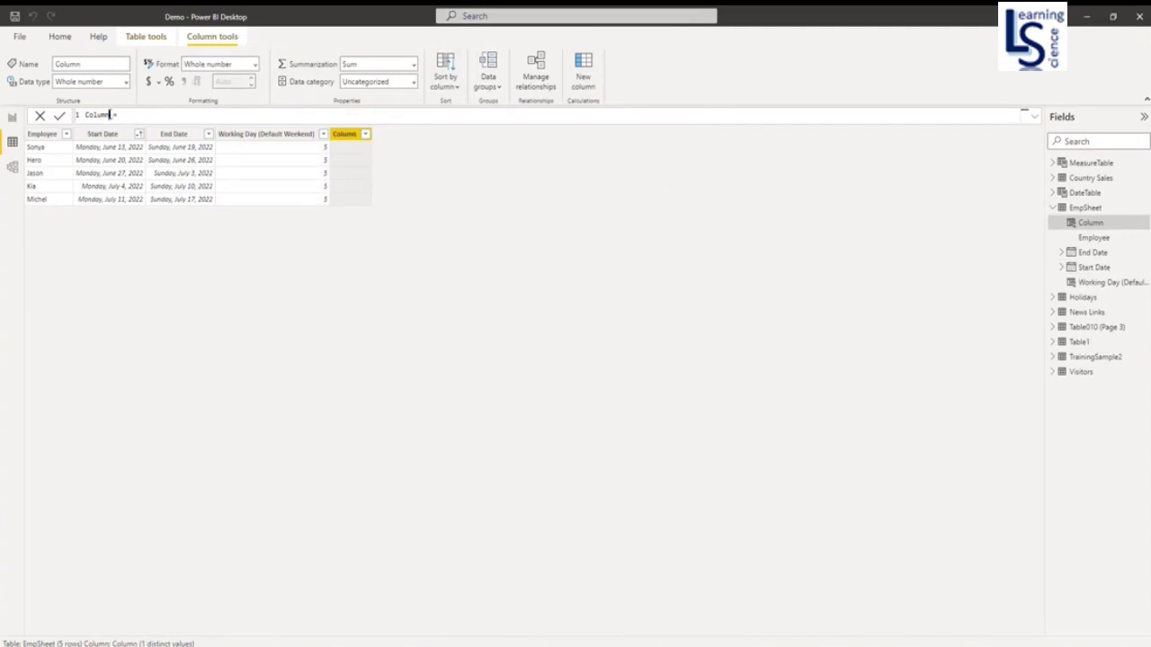
pyautogui.doubleClick(106, 115)
pyautogui.write('ie')
pyautogui.write('rking')
pyautogui.write(' Day')
pyautogui.write(' (')
pyautogui.write('W')
pyautogui.write('eek')
pyautogui.write('end')
pyautogui.write(')')
pyautogui.press('End')
pyautogui.write('Ne')
pyautogui.press('Tab')
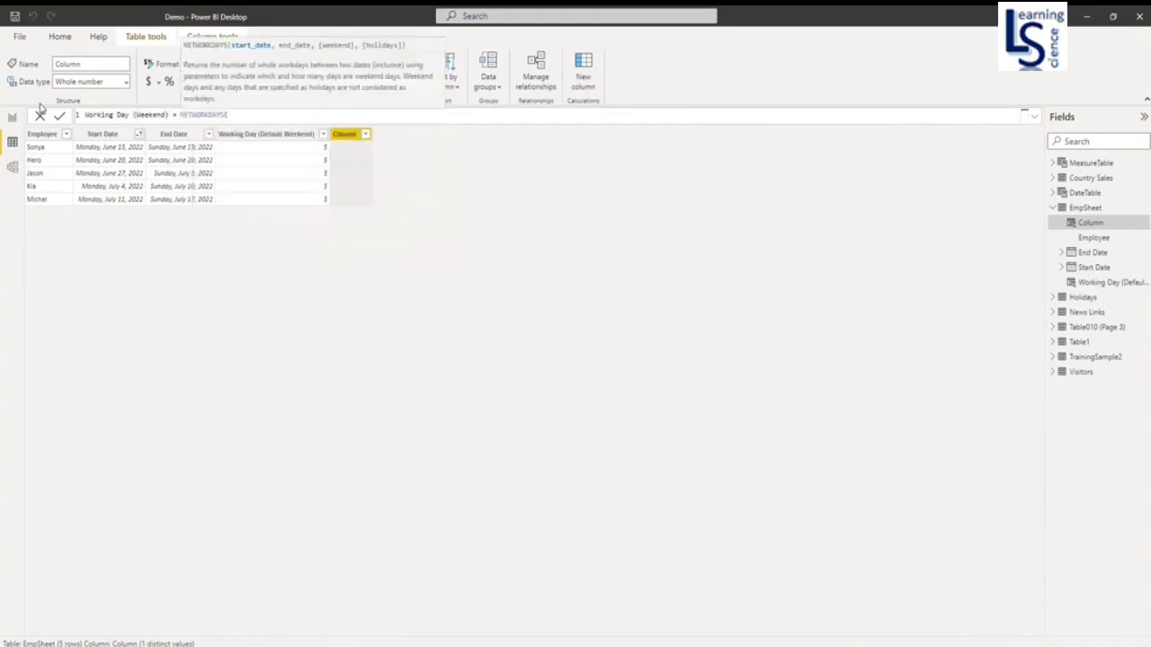
# Pass EmpSheet[Start Date], EmpSheet[End Date] and weekend setting 1, then commit the column.
pyautogui.write('EmpSheet')
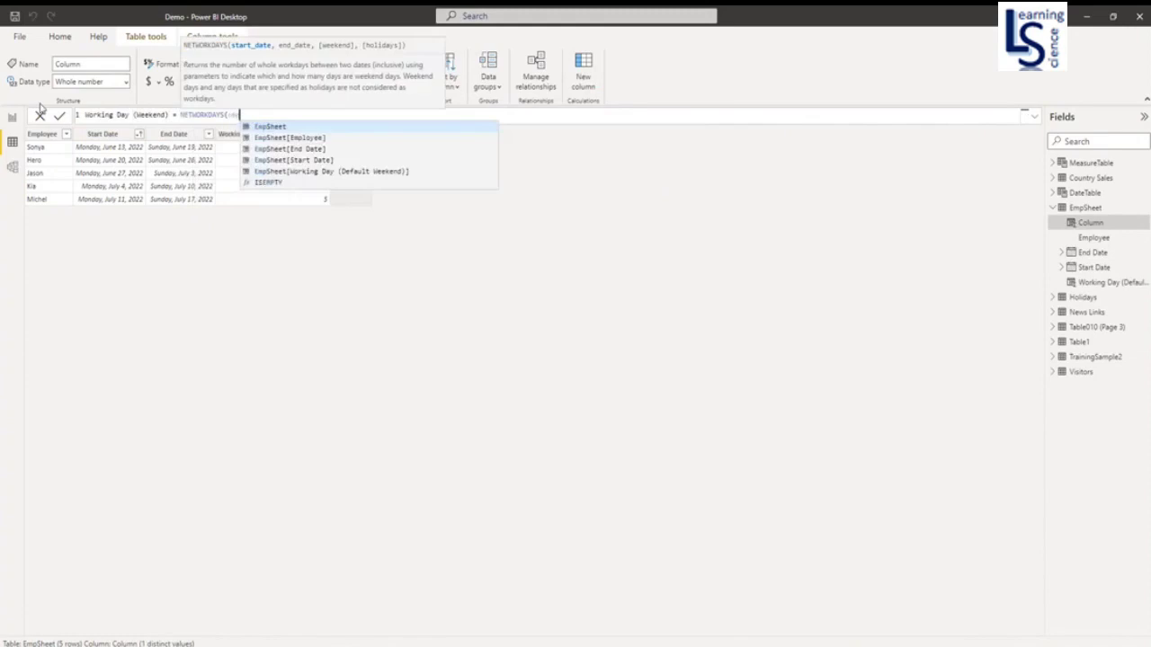
pyautogui.write('[S')
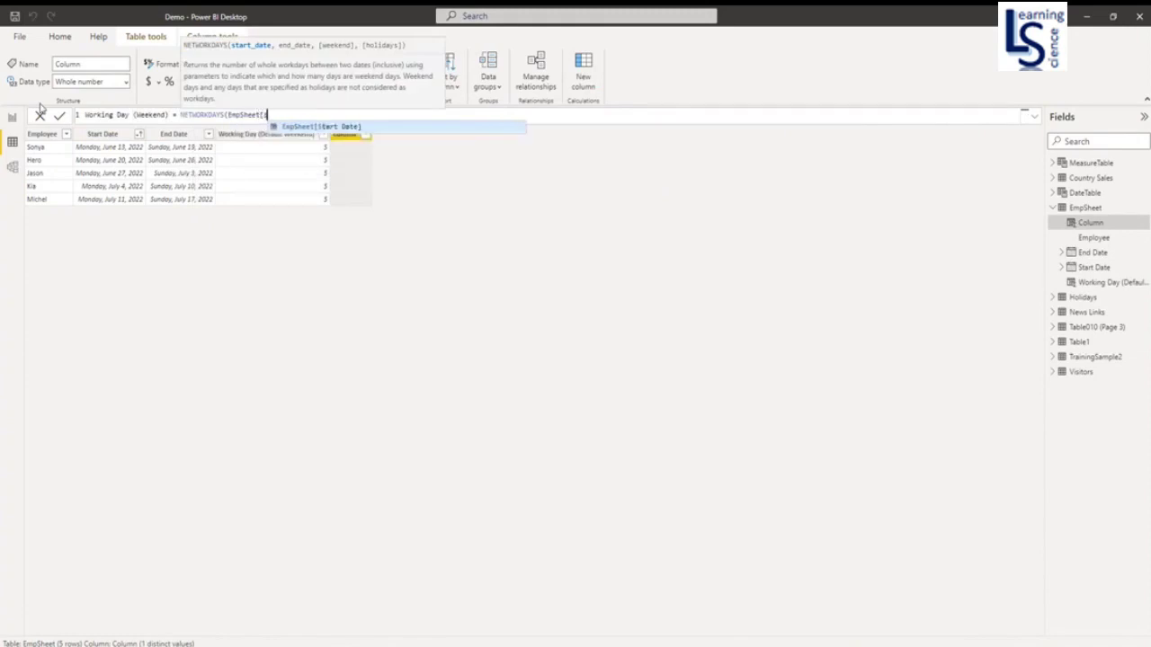
pyautogui.press('Tab')
pyautogui.write(', ')
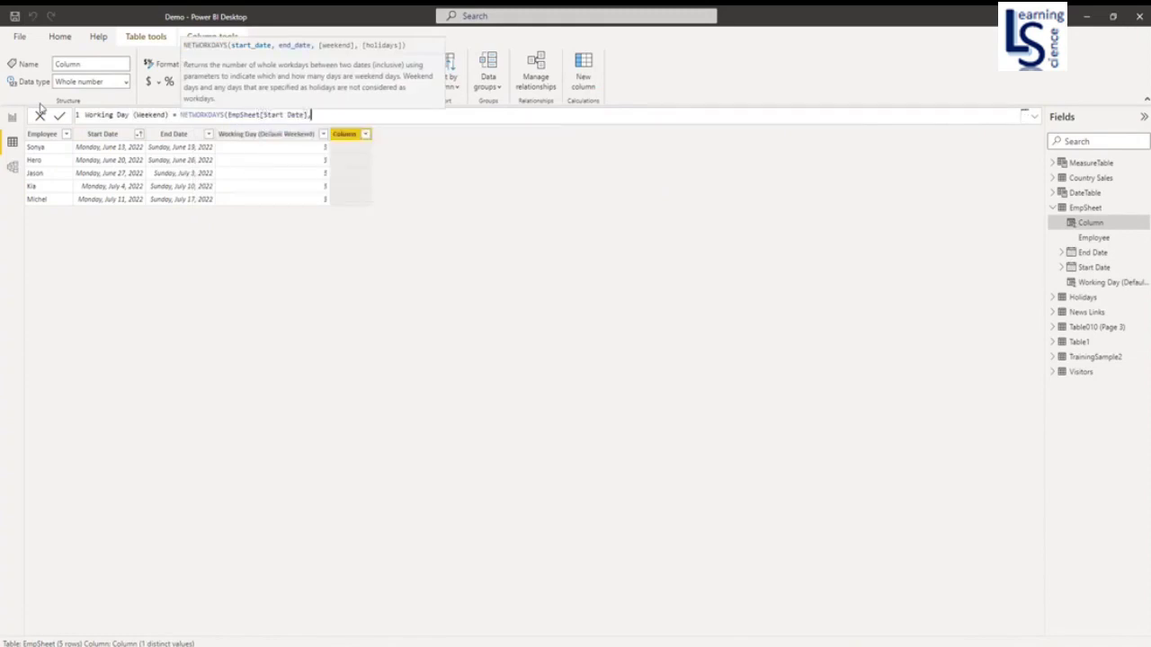
pyautogui.write('em')
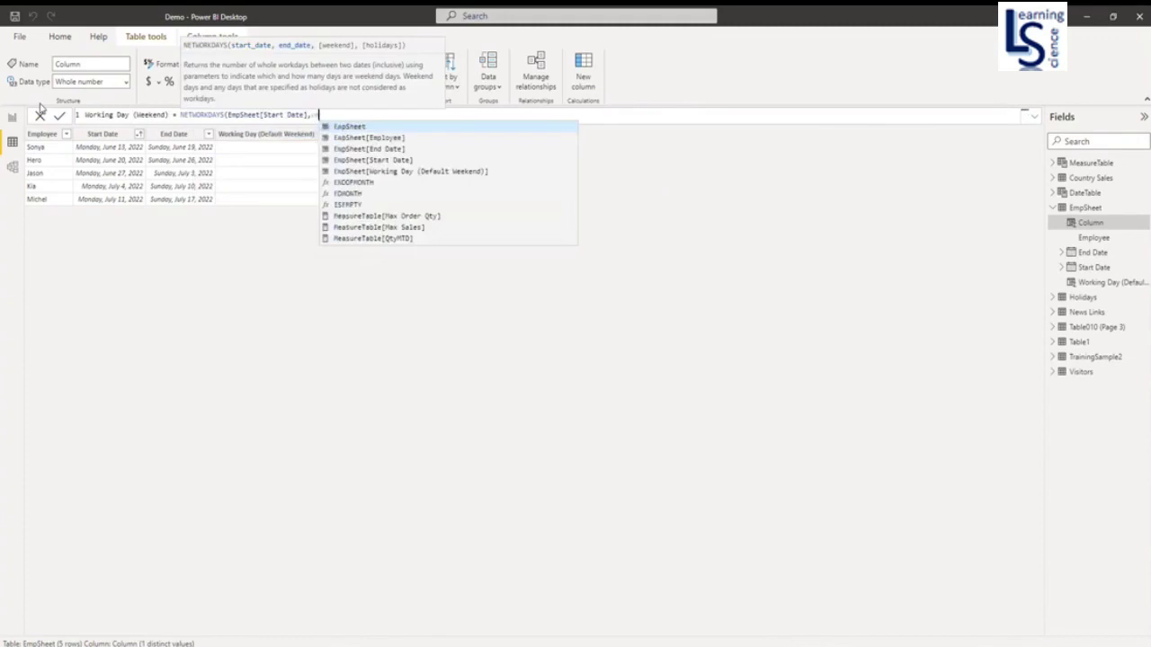
pyautogui.press('Tab')
pyautogui.write('[')
pyautogui.write('eet[e')
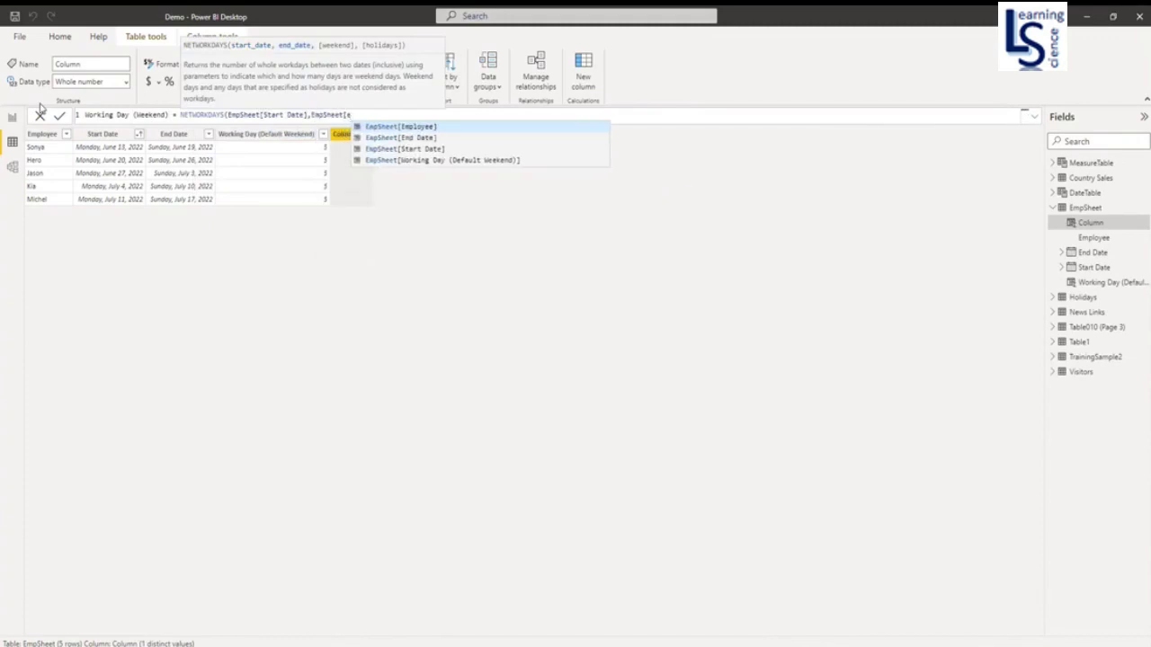
pyautogui.press('Down')
pyautogui.press('Tab')
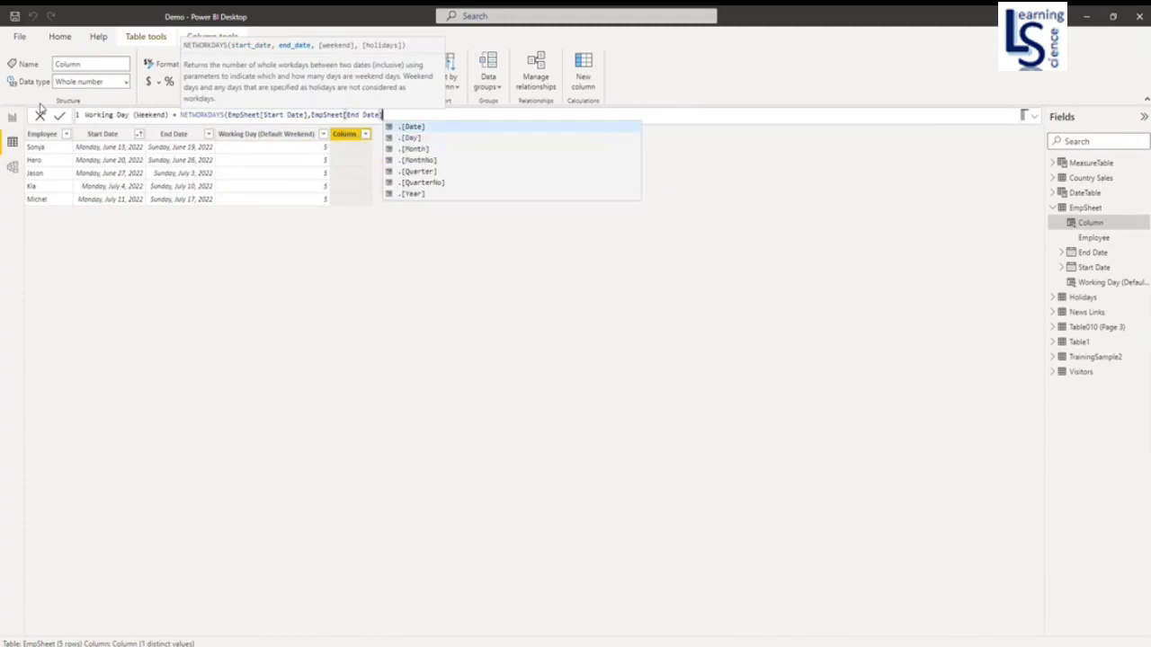
pyautogui.write(',')
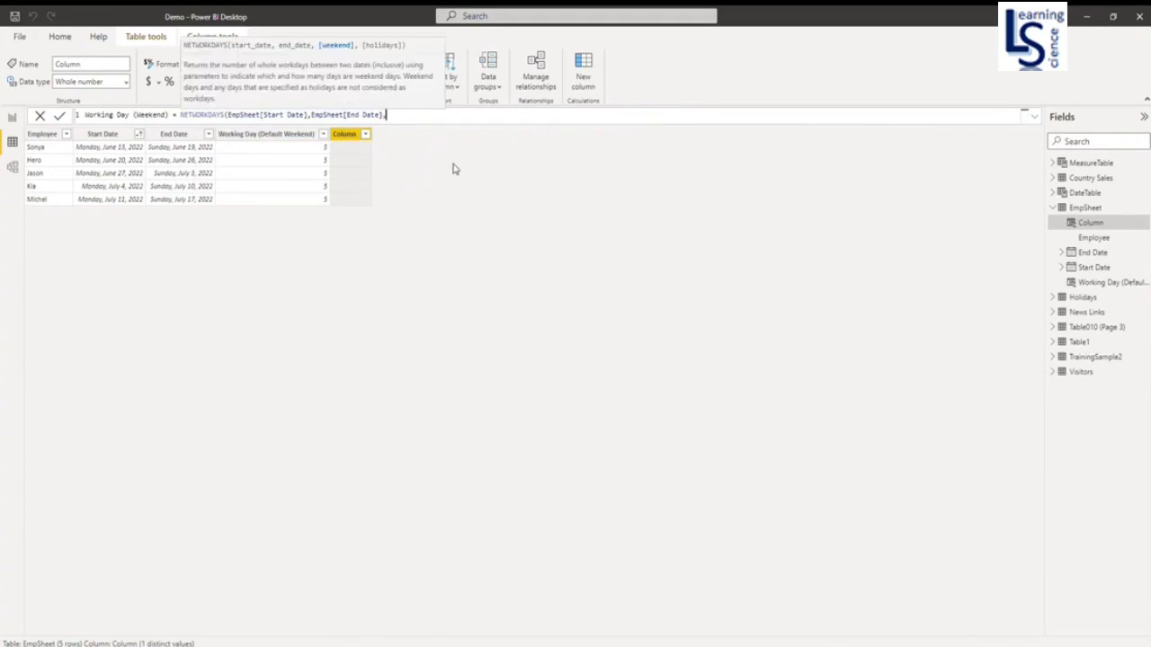
pyautogui.write('1')
pyautogui.write(')')
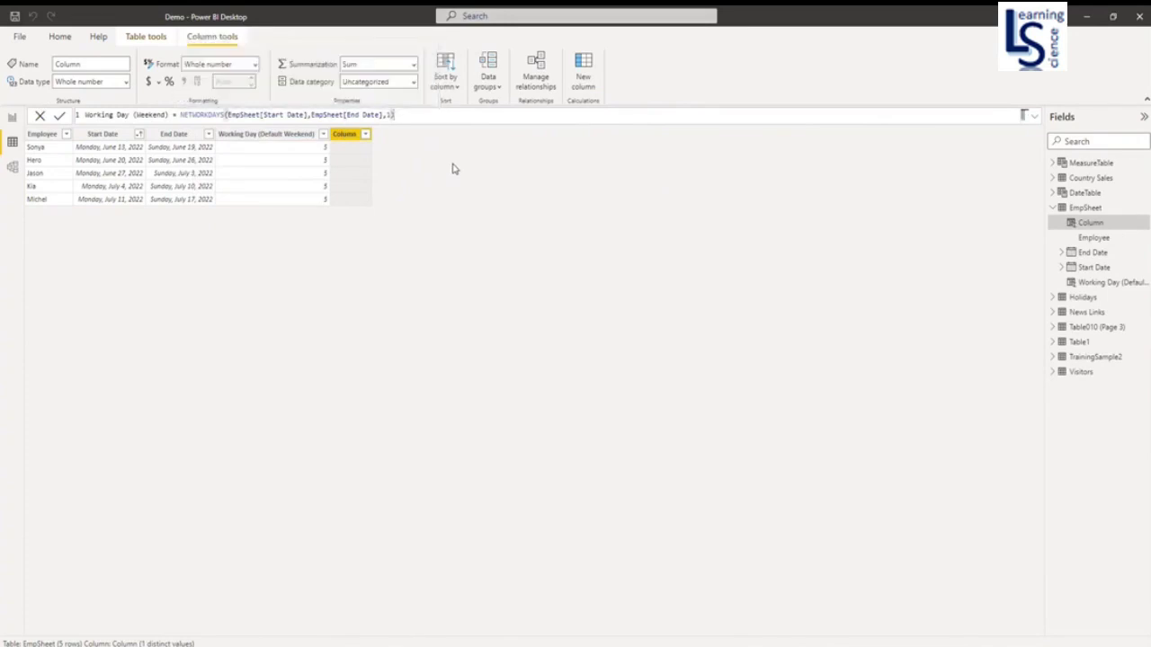
pyautogui.press('Return')
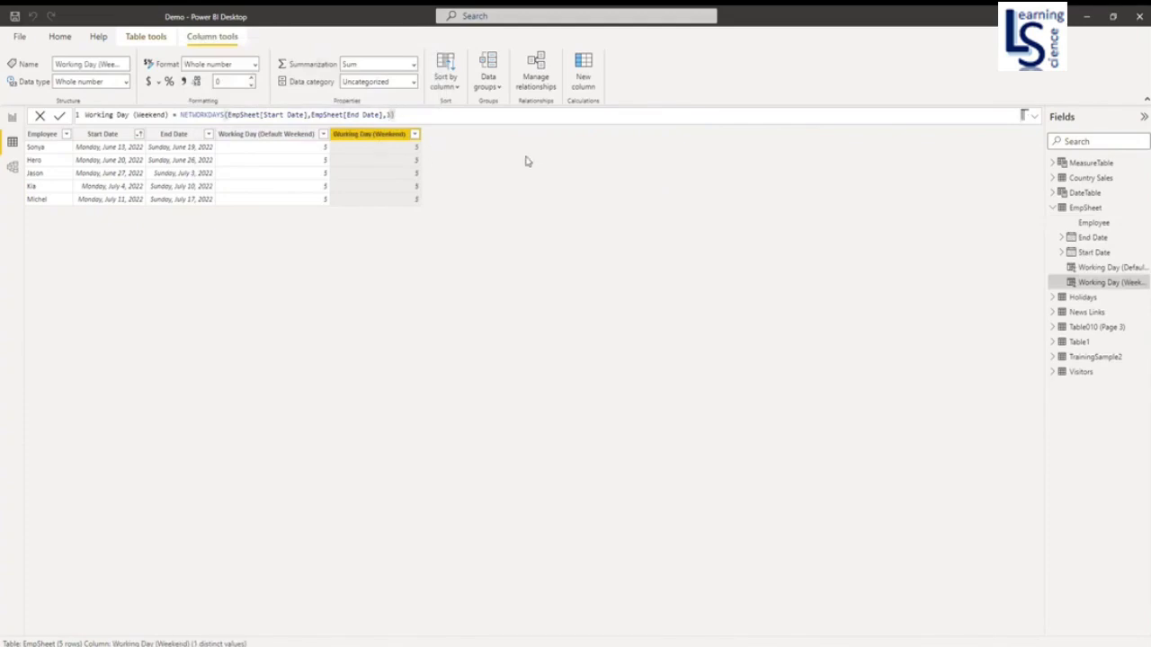
# Change the weekend argument to 11, giving 6 days per row, then start retyping it as 1.
pyautogui.press('BackSpace')
pyautogui.write('11')
pyautogui.write('1')
pyautogui.press('Return')
pyautogui.click(388, 114)
pyautogui.doubleClick(387, 114)
pyautogui.write('1')
# Start a third column, Working Days (Weekend + Holidays), with NETWORKDAYS on the EmpSheet table.
pyautogui.click(589, 90)
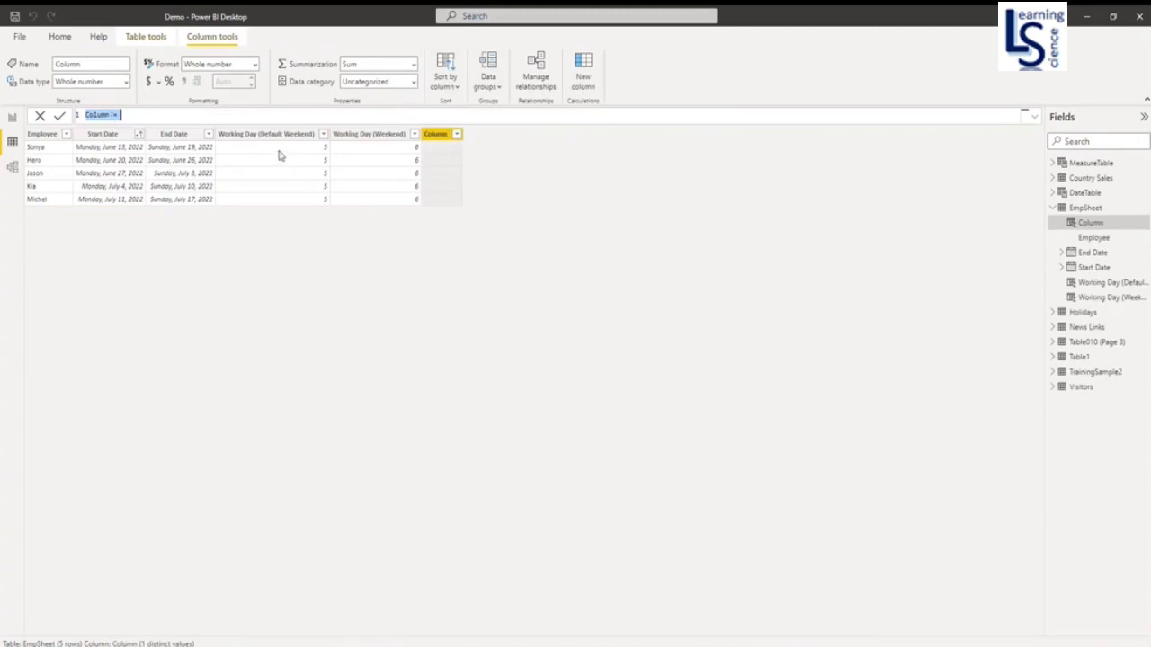
pyautogui.click(105, 116)
pyautogui.press('BackSpace')
pyautogui.press('BackSpace')
pyautogui.press('BackSpace')
pyautogui.press('BackSpace')
pyautogui.press('BackSpace')
pyautogui.press('BackSpace')
pyautogui.press('BackSpace')
pyautogui.press('BackSpace')
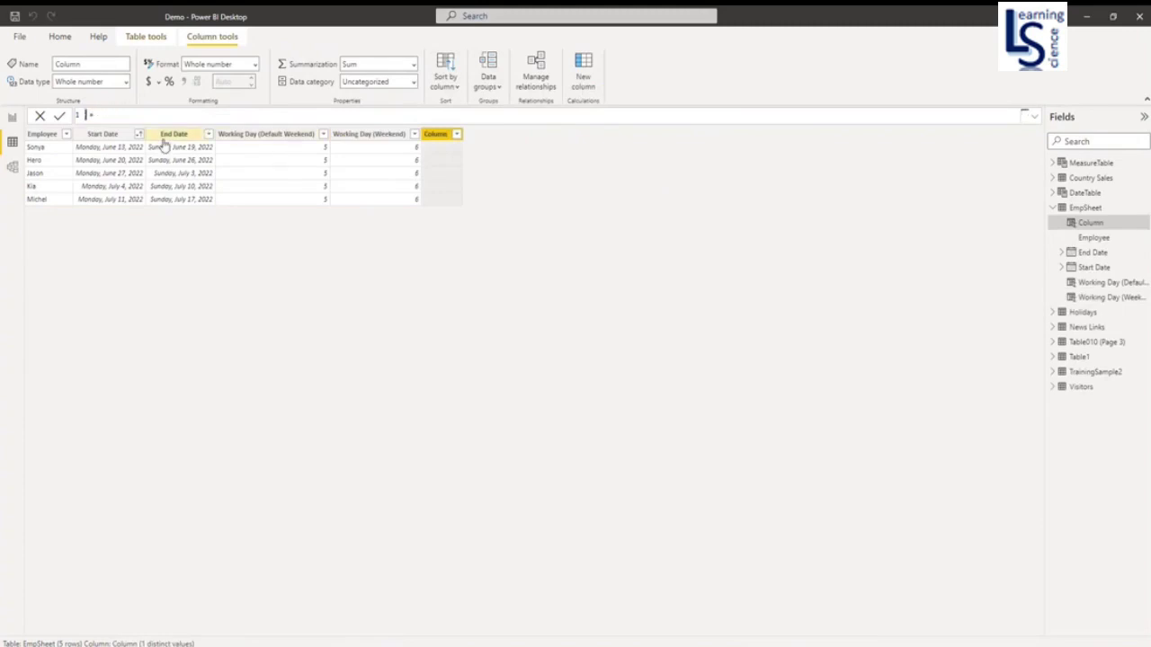
pyautogui.write('Working ')
pyautogui.write('Days')
pyautogui.write(' (Wee')
pyautogui.write('kend')
pyautogui.write(') ')
pyautogui.write('Holidays')
pyautogui.write('s')
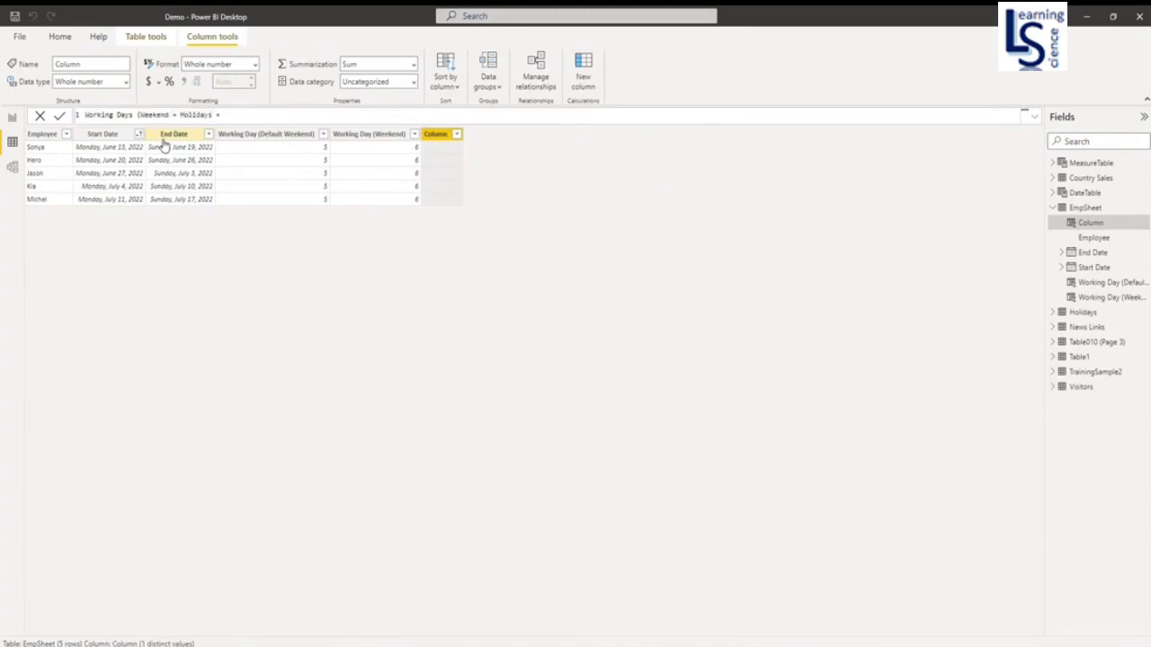
pyautogui.write(')')
pyautogui.write(' NETWORKDAYS(')
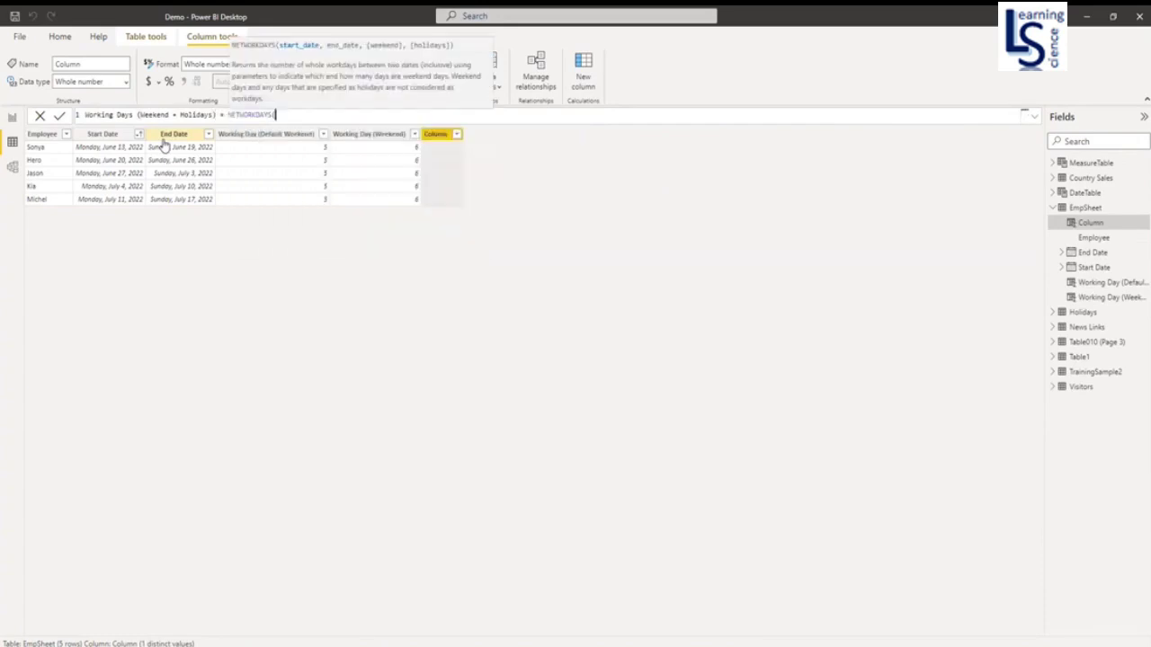
pyautogui.write('e')
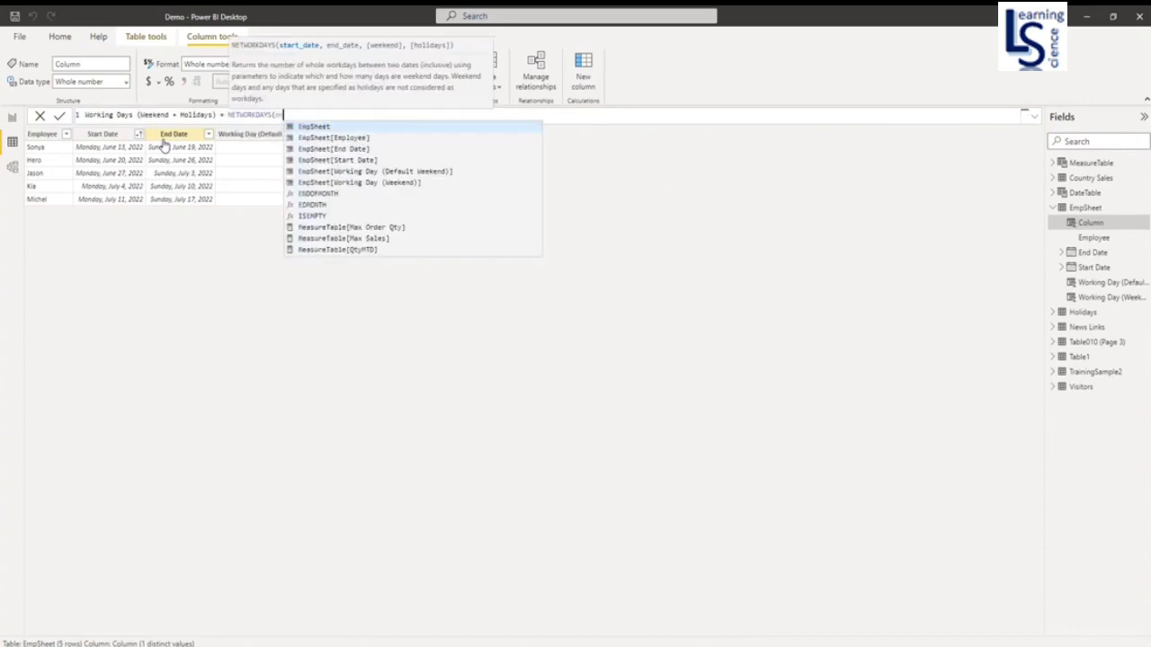
pyautogui.write('m')
pyautogui.press('Tab')
# Supply Start Date, End Date, weekend 1 and the Holidays table as NETWORKDAYS arguments.
pyautogui.write('[st')
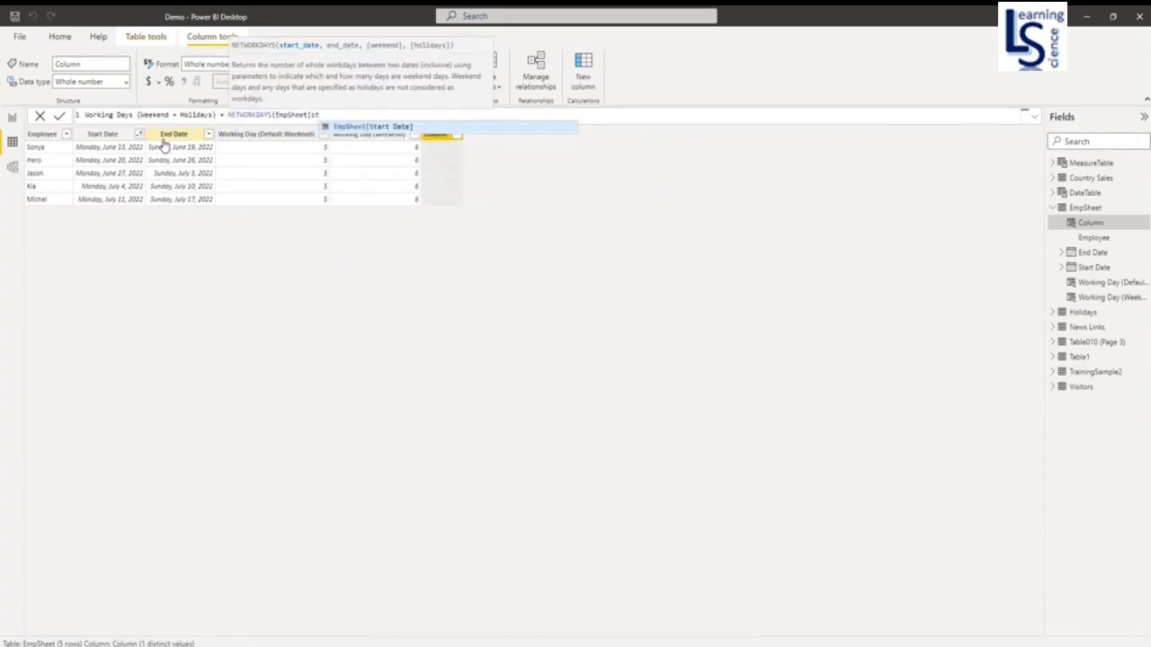
pyautogui.press('Tab')
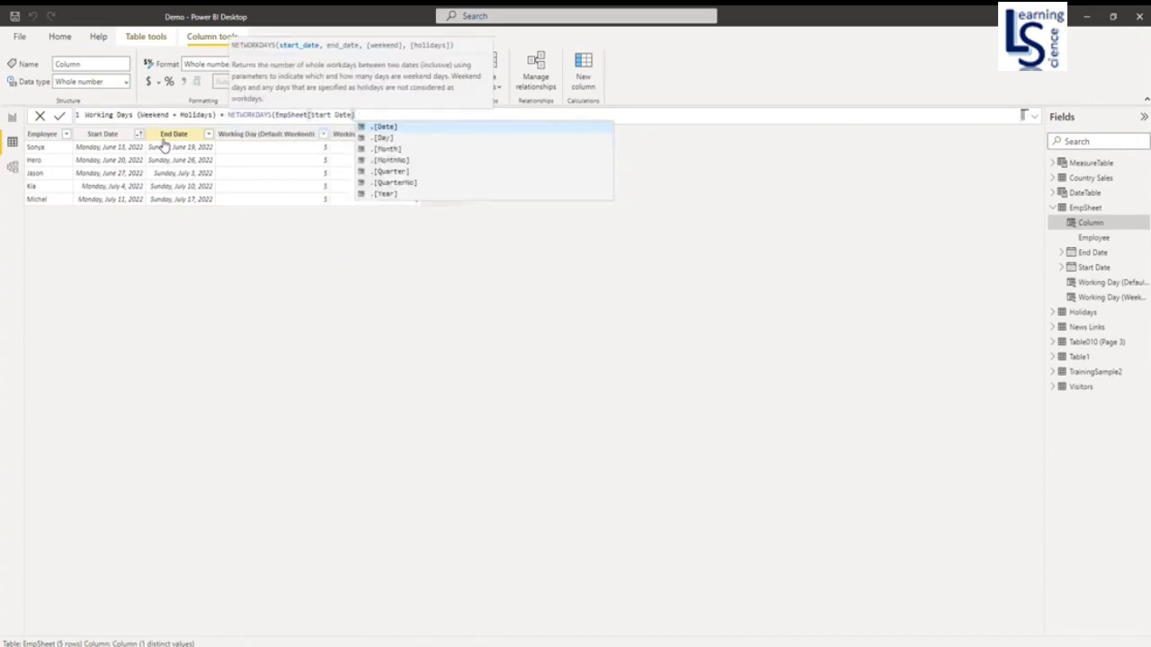
pyautogui.write(', w')
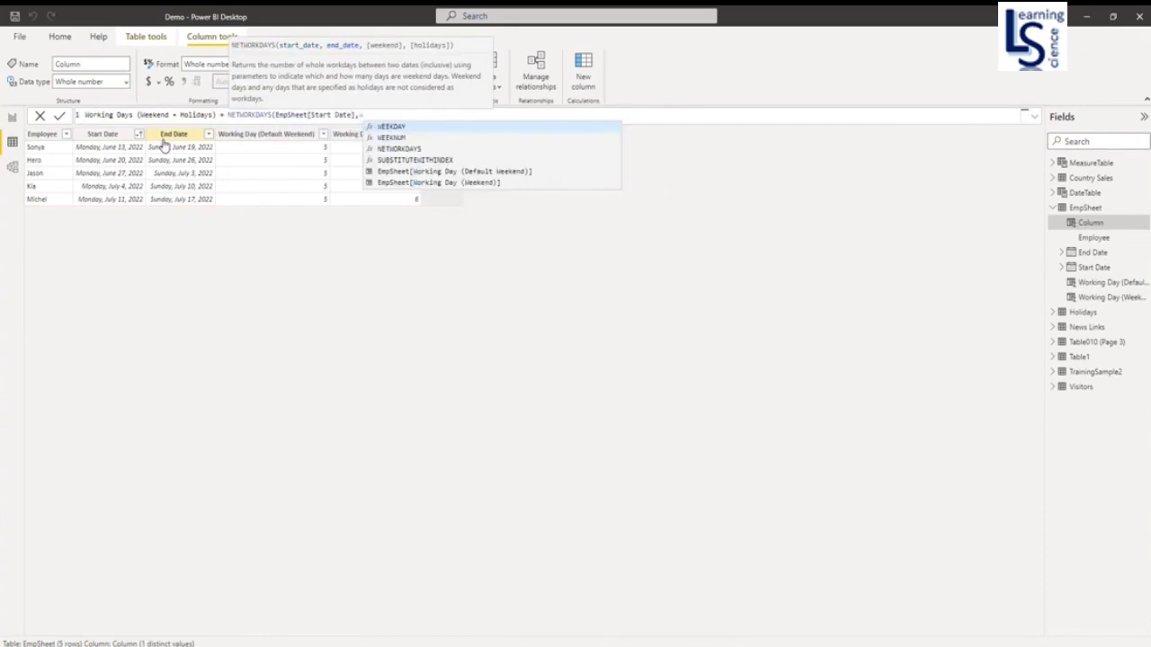
pyautogui.press('BackSpace')
pyautogui.write('EmpSheet')
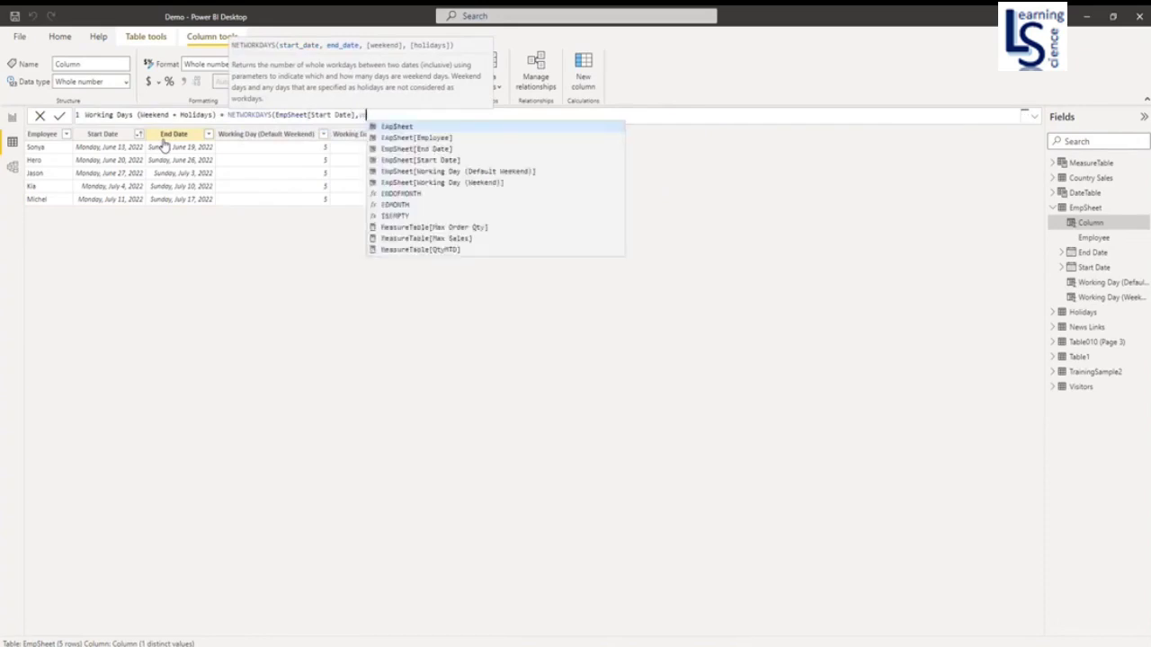
pyautogui.write('[e')
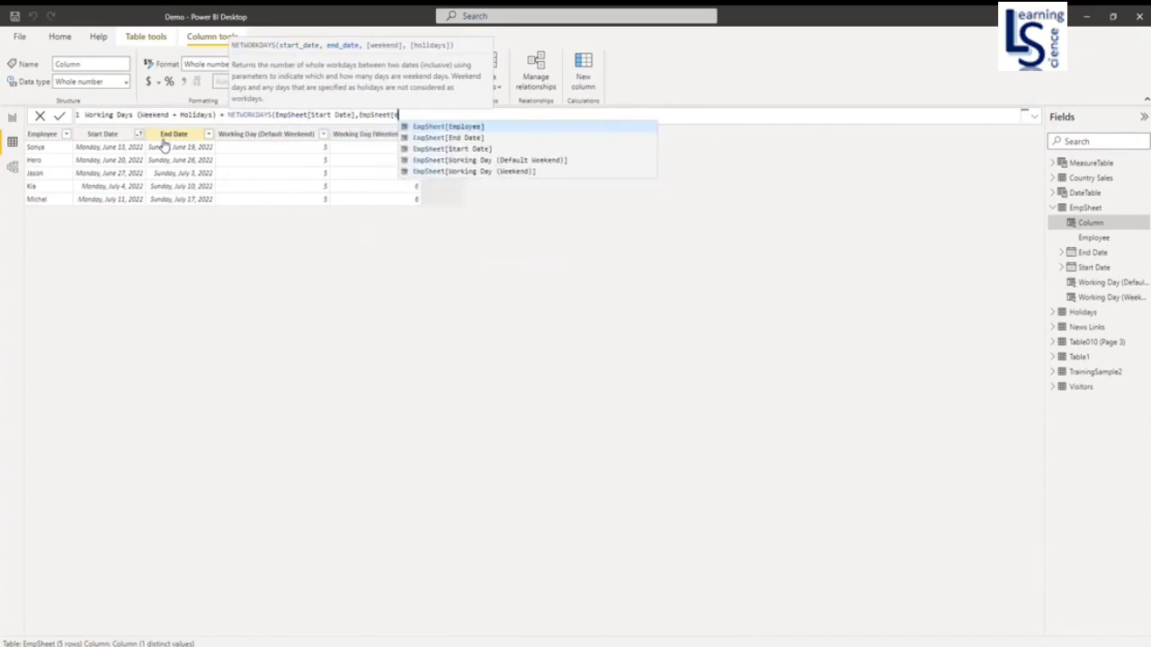
pyautogui.press('Down')
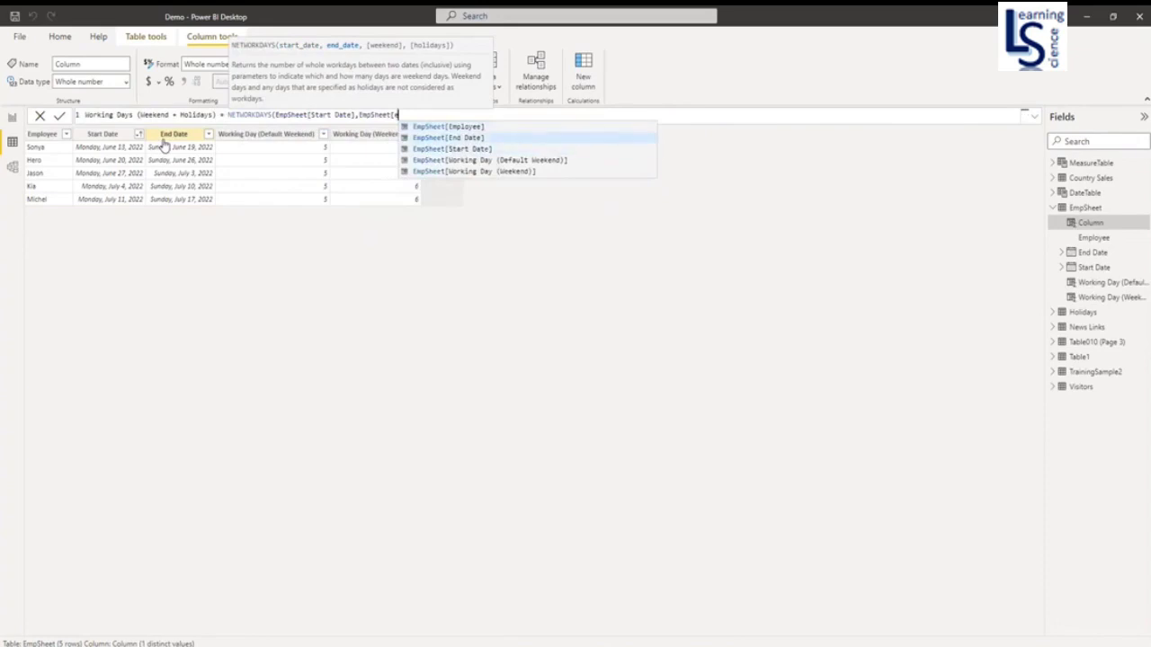
pyautogui.press('Tab')
pyautogui.write(',')
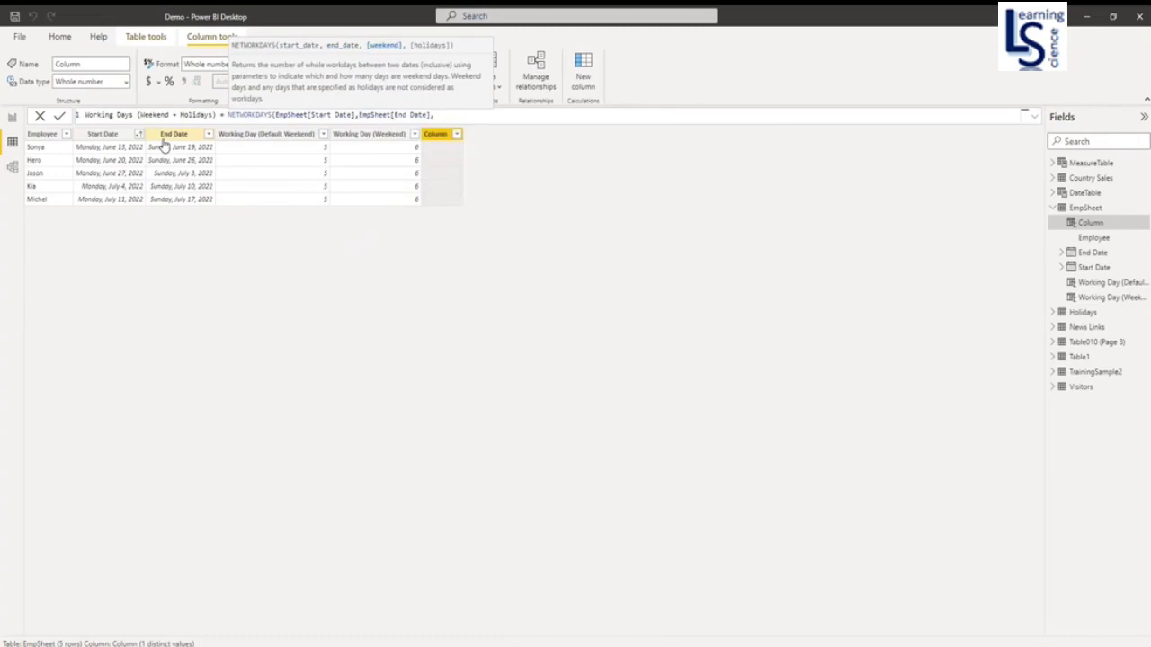
pyautogui.write('1,')
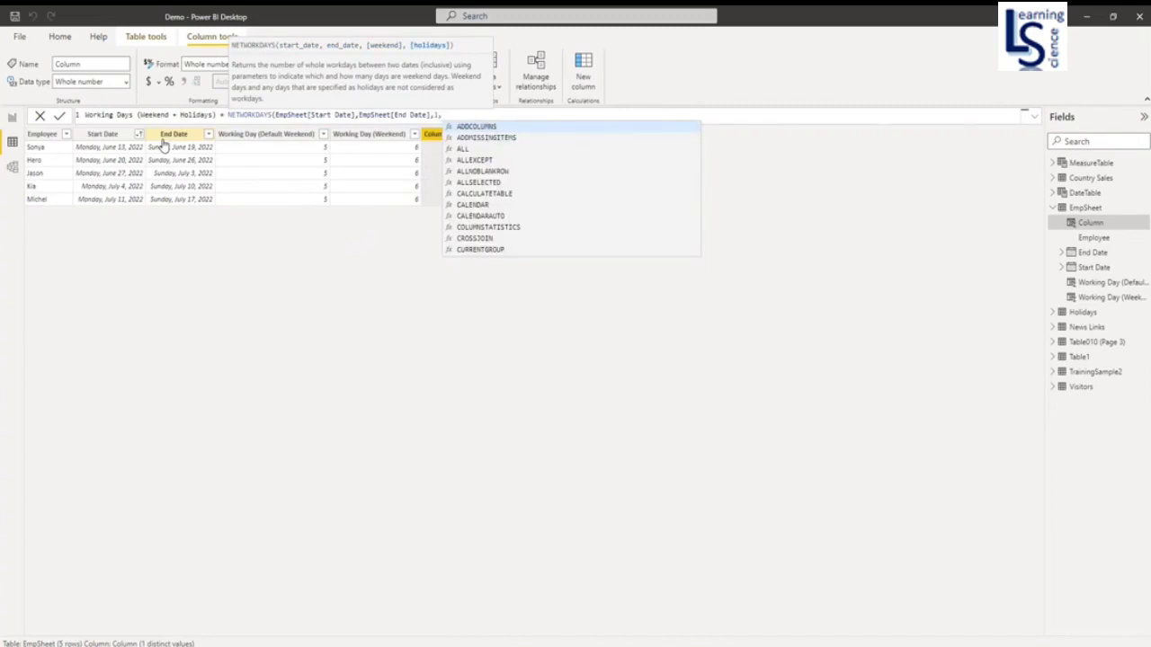
pyautogui.write('h')
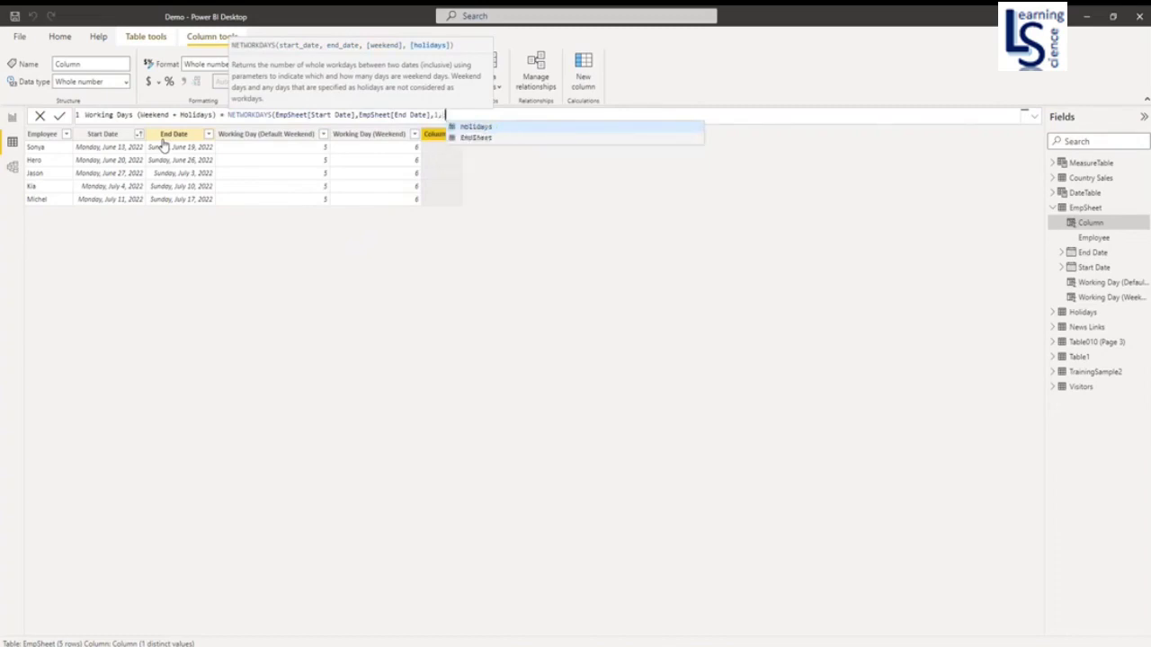
pyautogui.write('olidays')
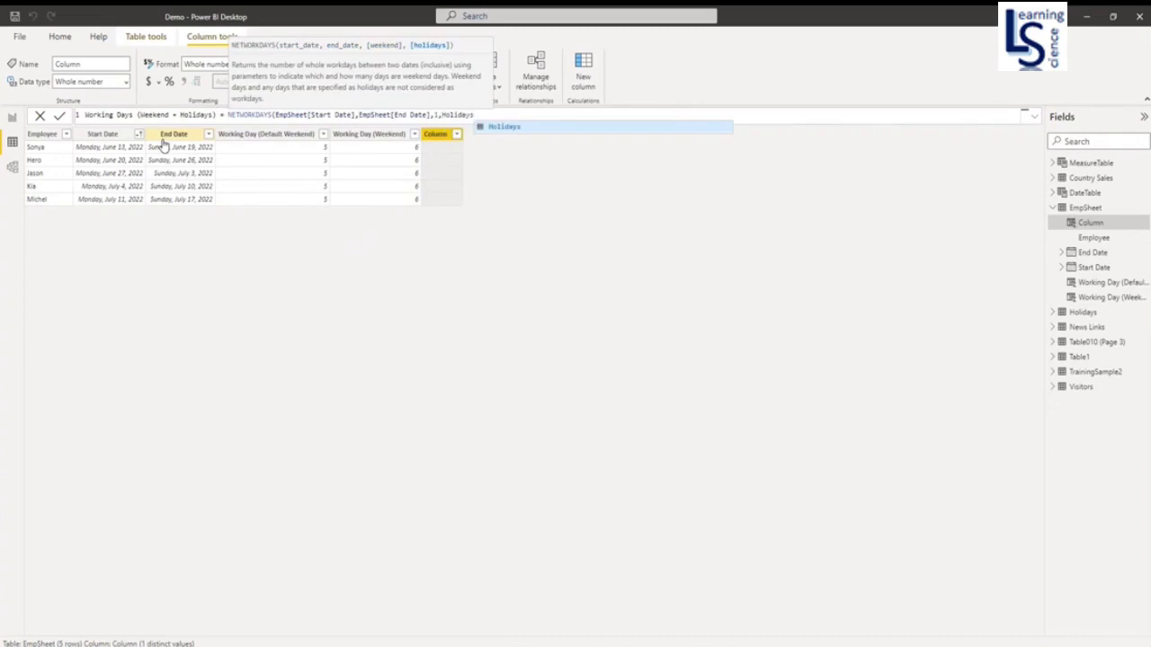
pyautogui.write(')')
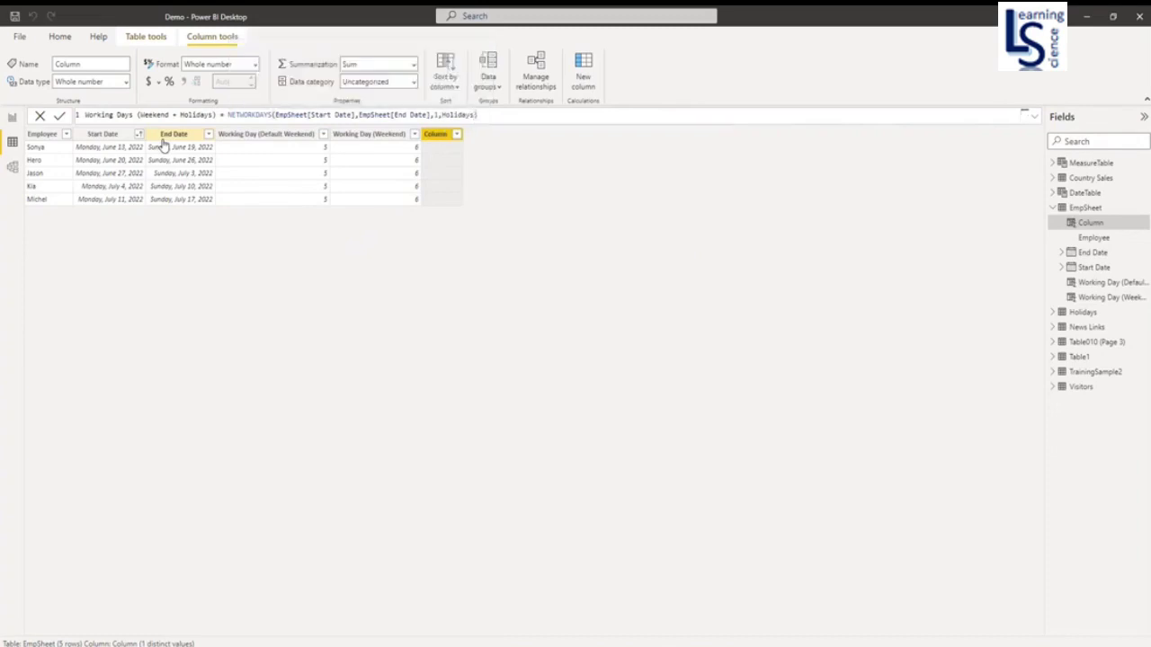
# Commit the Working Days (Weekend + Holidays) column and display the Holidays table's dates.
pyautogui.press('Return')
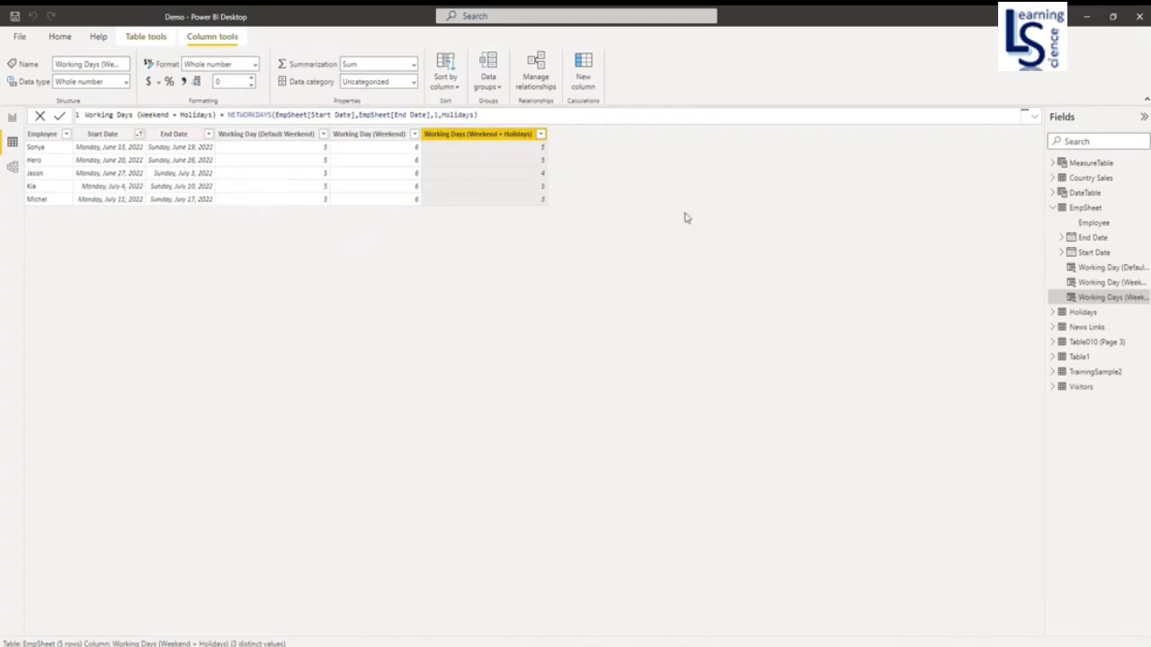
pyautogui.click(1083, 312)
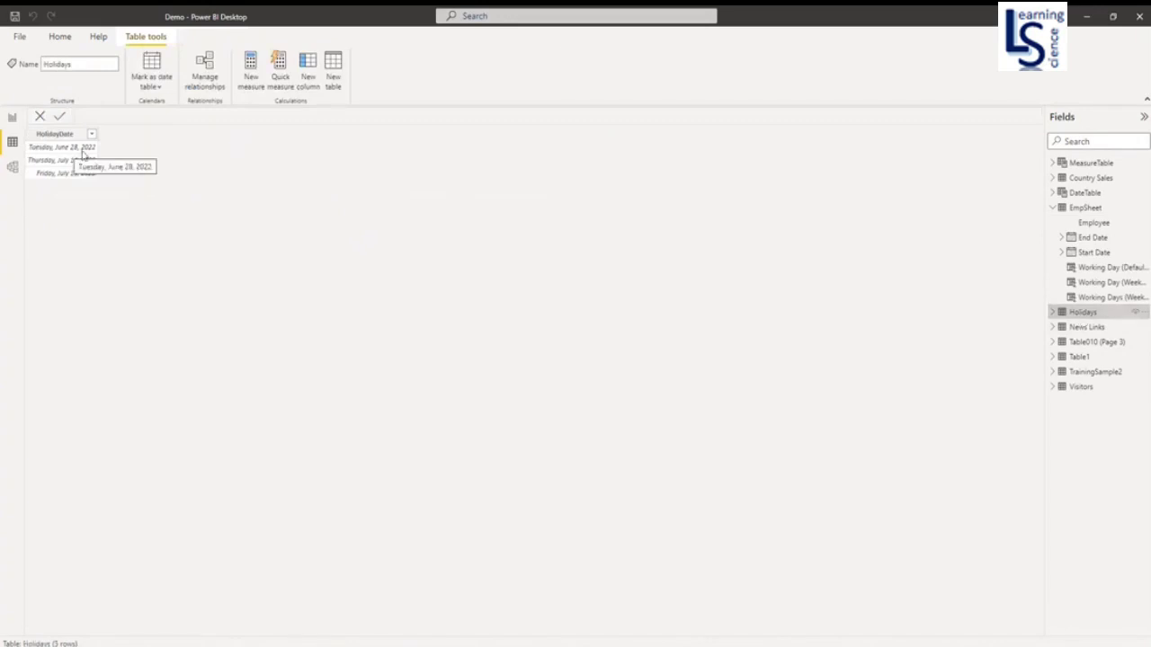
# Switch between the EmpSheet rows and Holidays dates to compare them.
pyautogui.click(1084, 209)
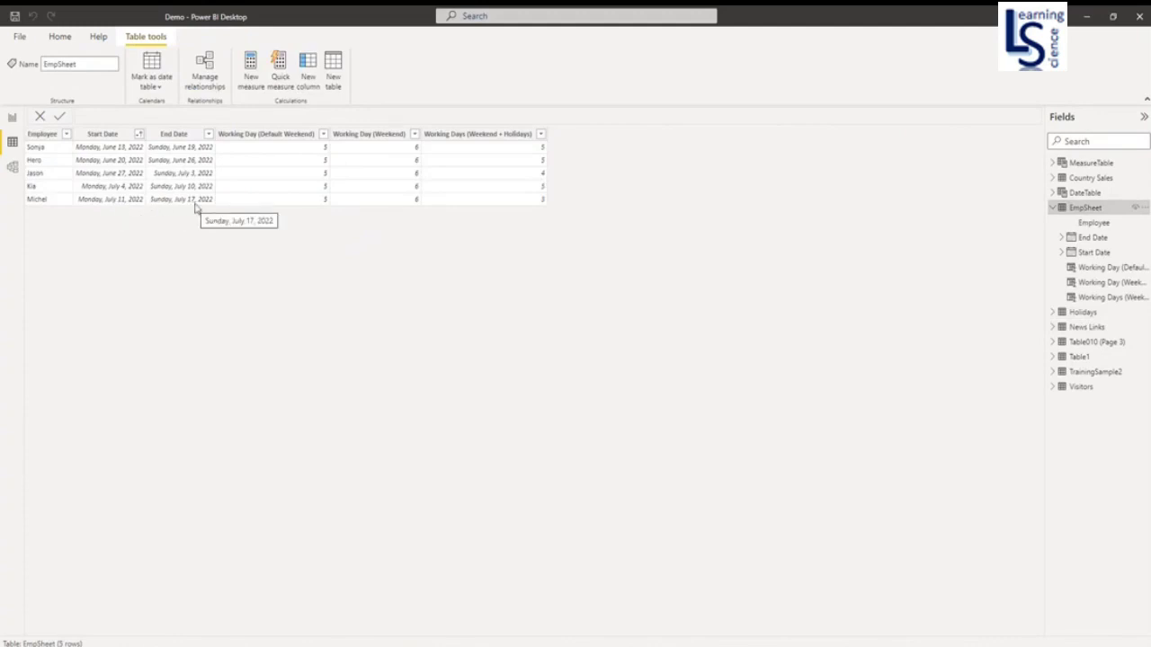
pyautogui.click(1083, 313)
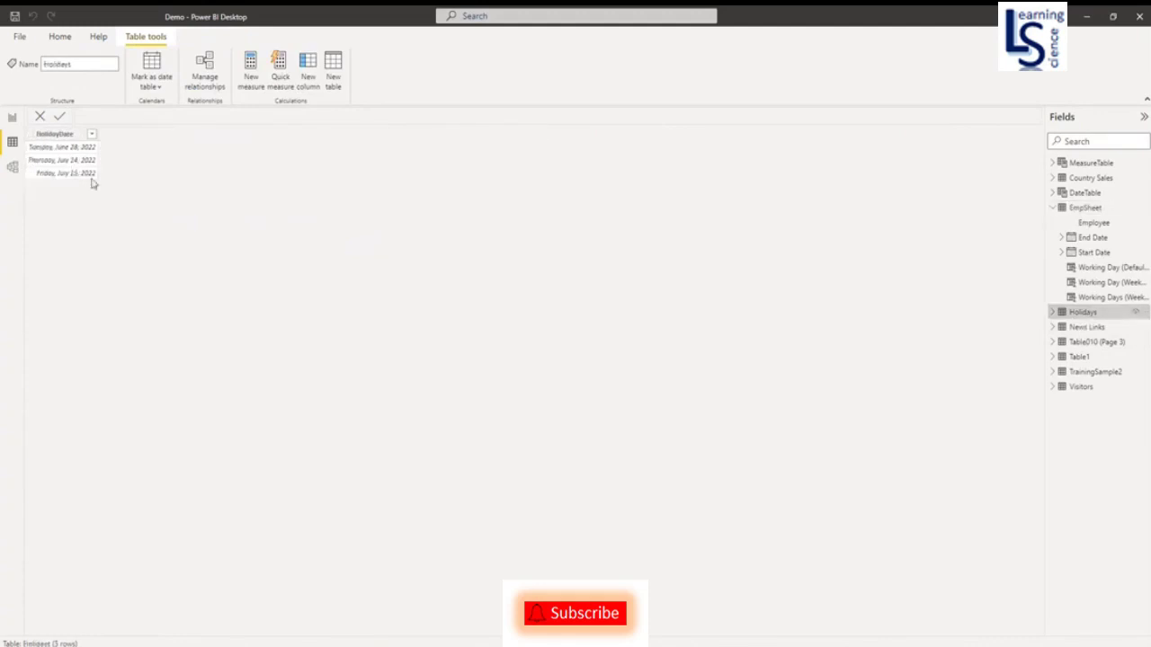
pyautogui.click(1083, 208)
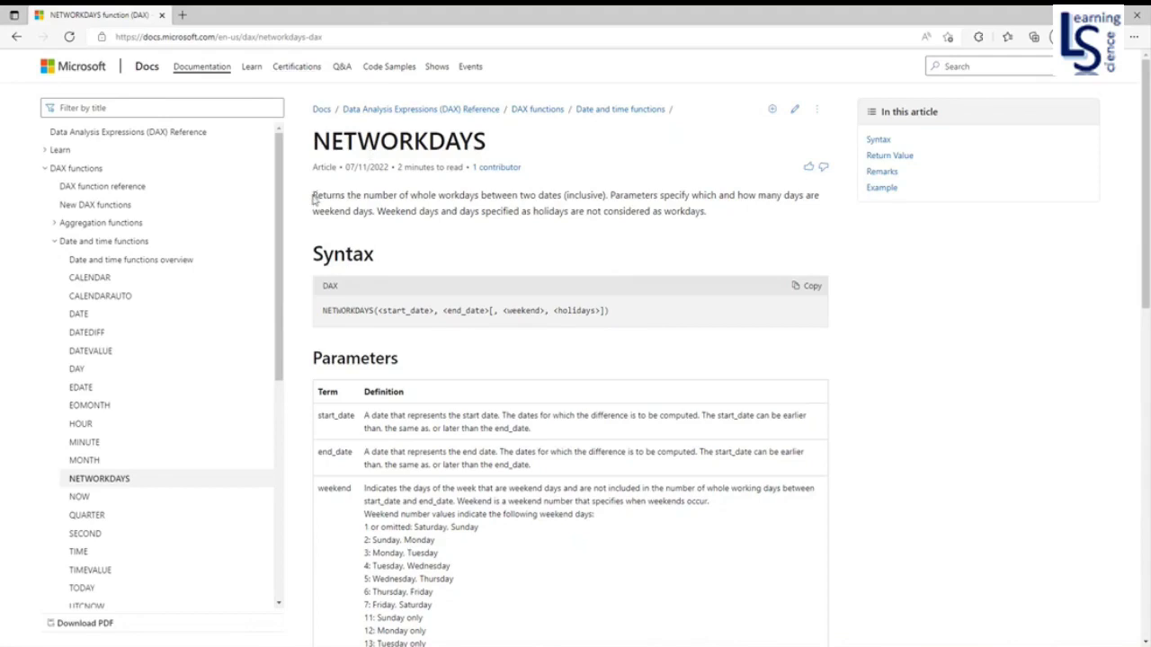
# Highlight the NETWORKDAYS description sentence and scroll down to the Parameters table.
pyautogui.moveTo(314, 198); pyautogui.dragTo(722, 217)
pyautogui.scroll(-2, 652, 243)
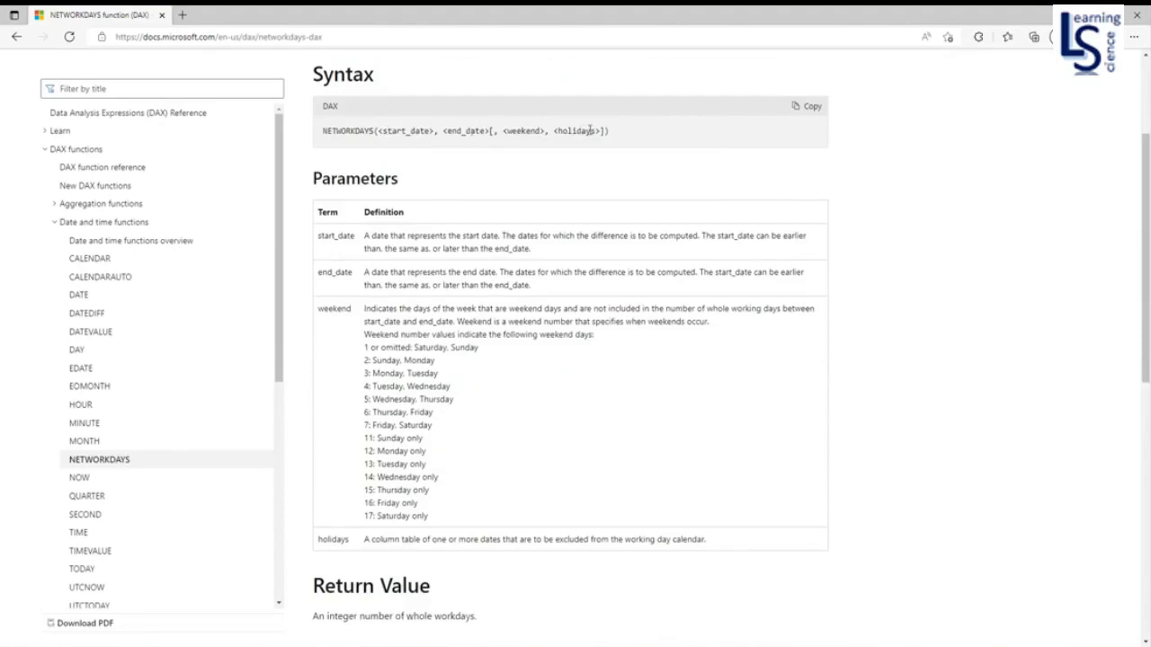
pyautogui.scroll(-1, 575, 197)
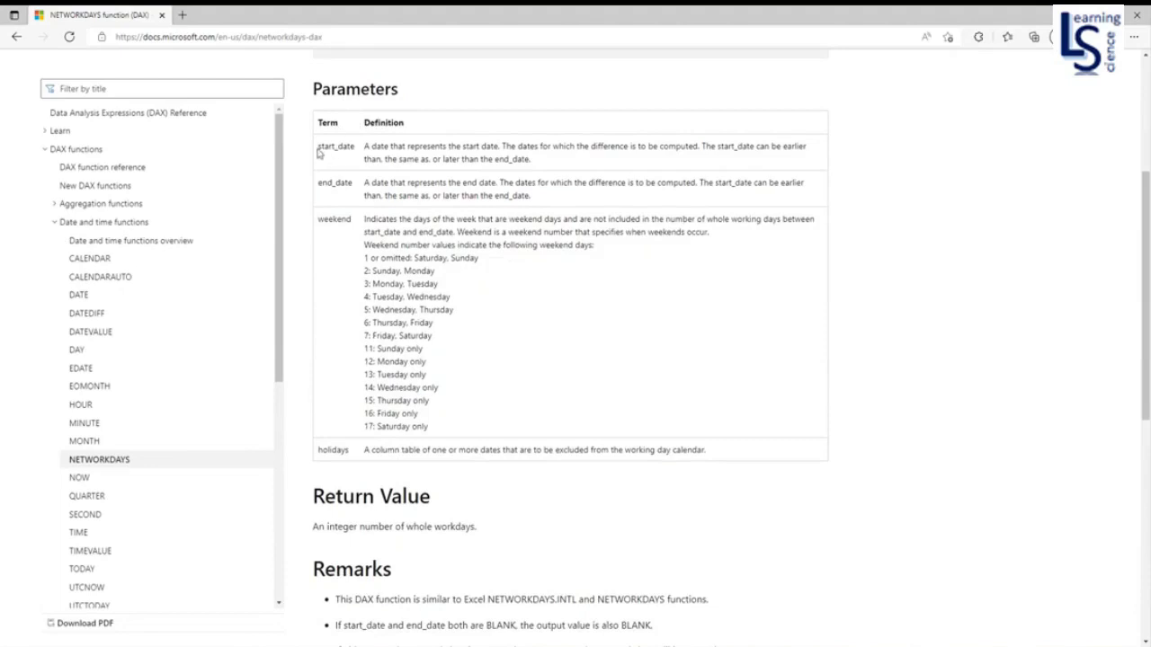
# Highlight start_date, the weekend codes and '11: Sunday only', then scroll to the example returning 0.
pyautogui.moveTo(318, 148); pyautogui.dragTo(356, 153)
pyautogui.click(329, 184)
pyautogui.moveTo(365, 259); pyautogui.dragTo(452, 430)
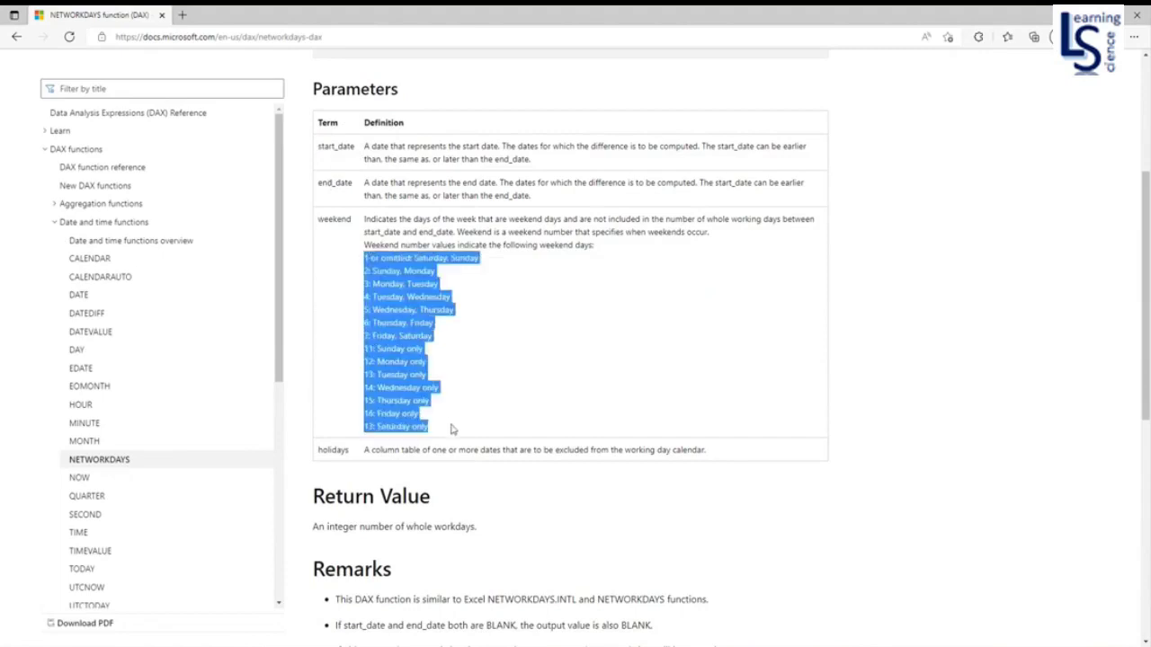
pyautogui.click(482, 345)
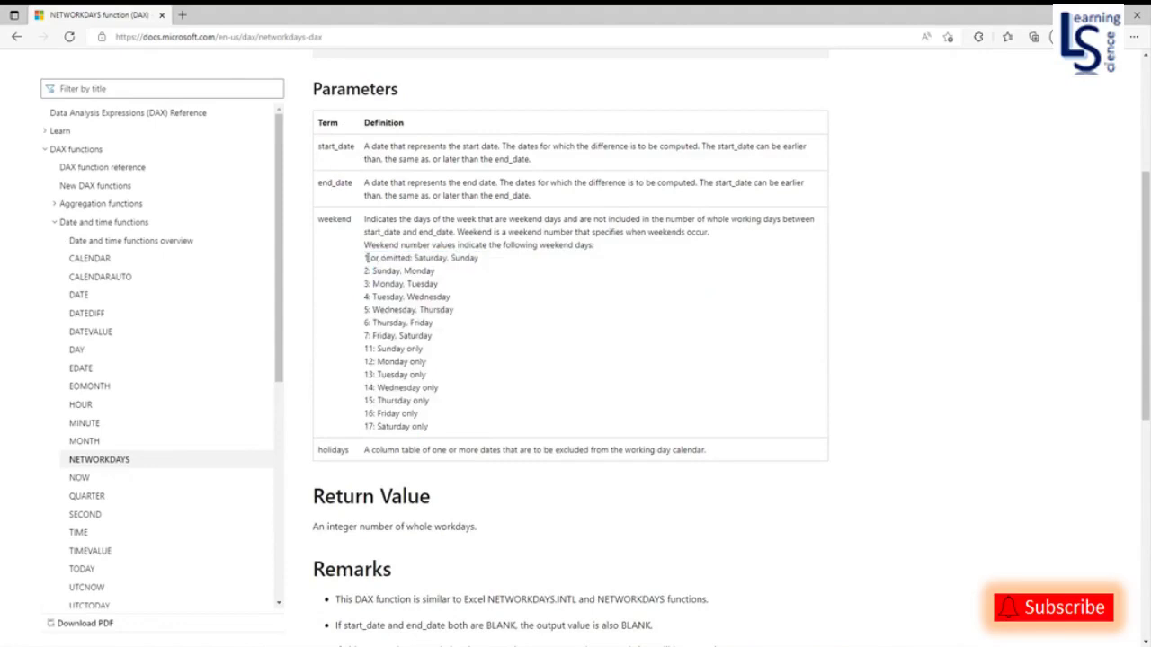
pyautogui.moveTo(368, 349); pyautogui.dragTo(424, 352)
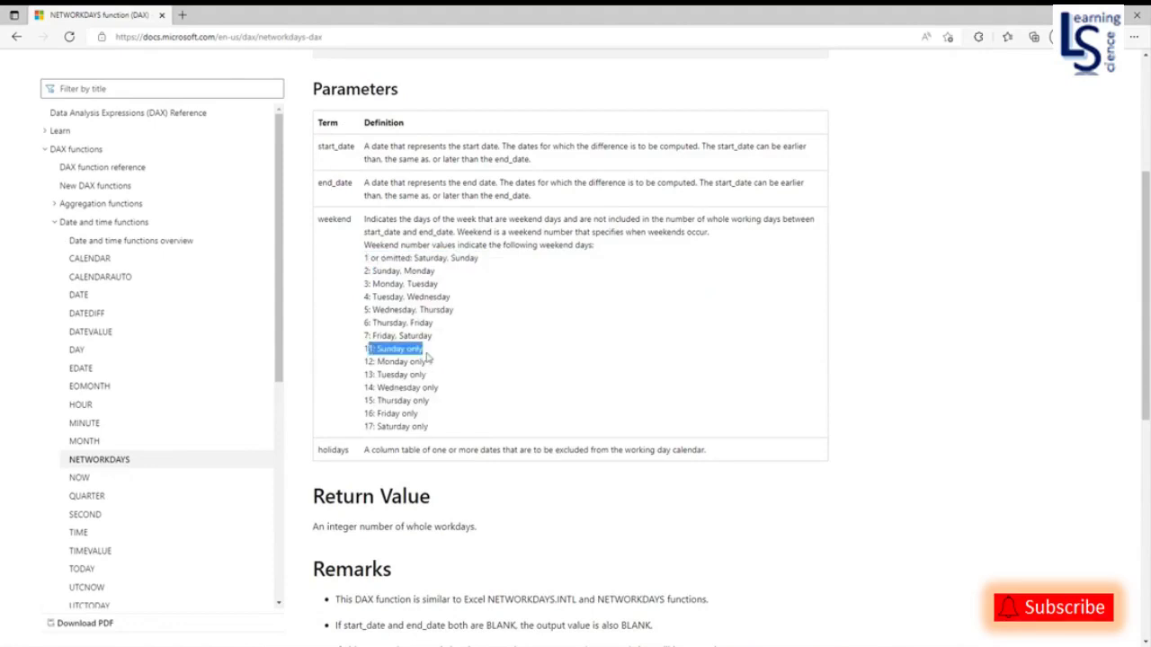
pyautogui.scroll(-2, 455, 337)
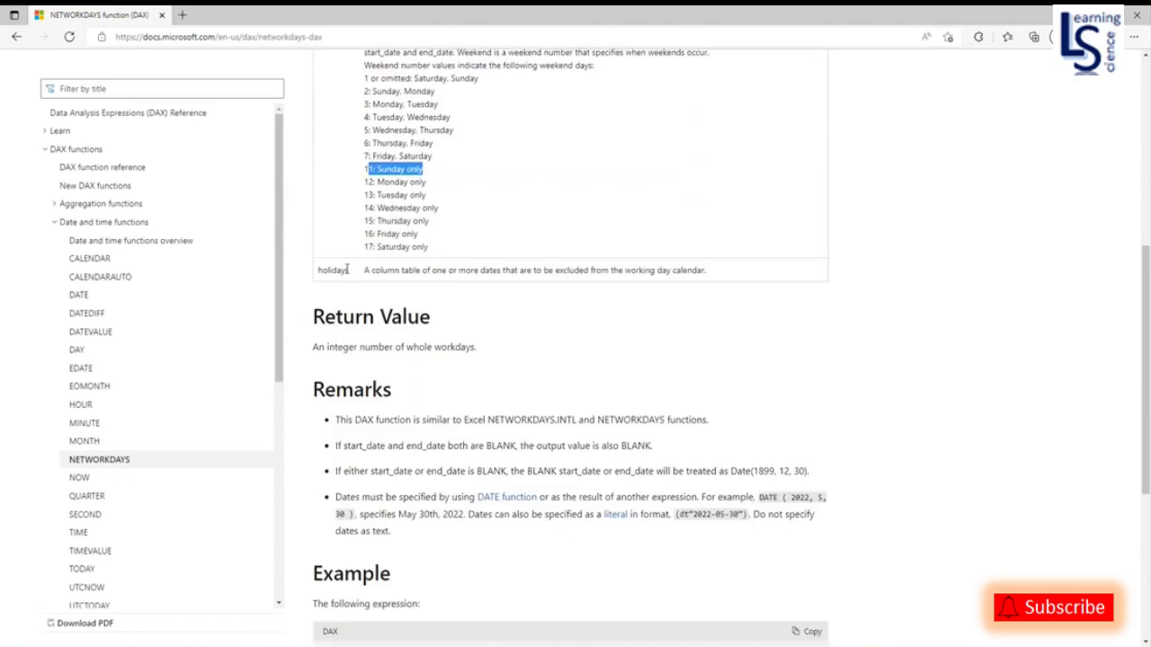
pyautogui.click(346, 269)
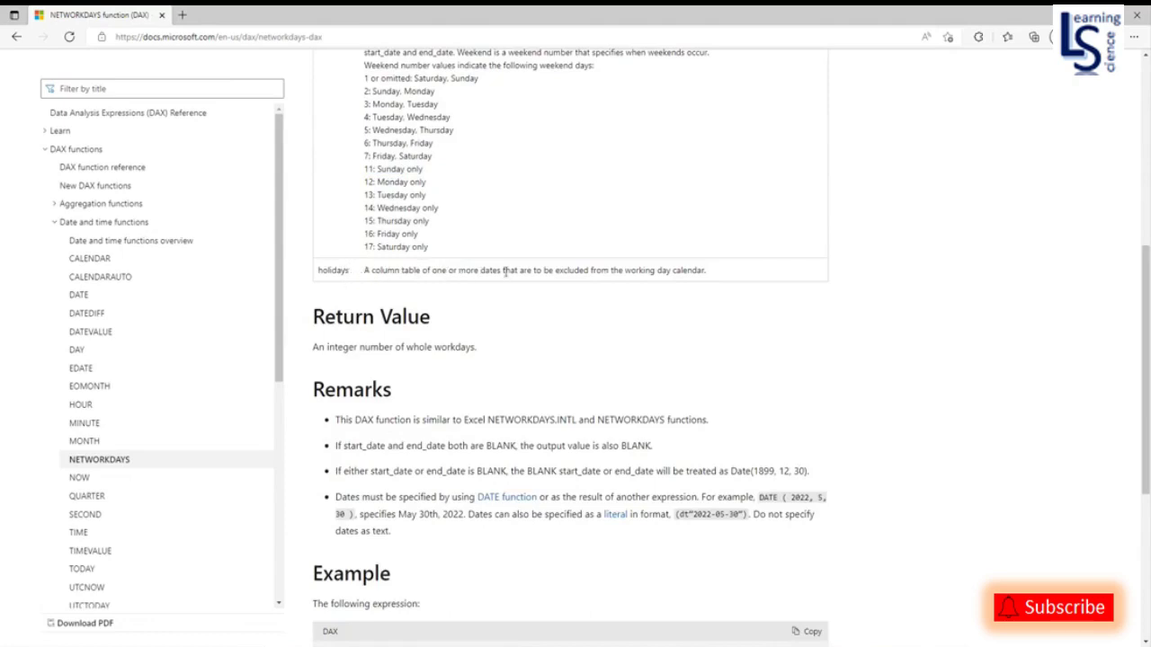
pyautogui.scroll(-2, 508, 316)
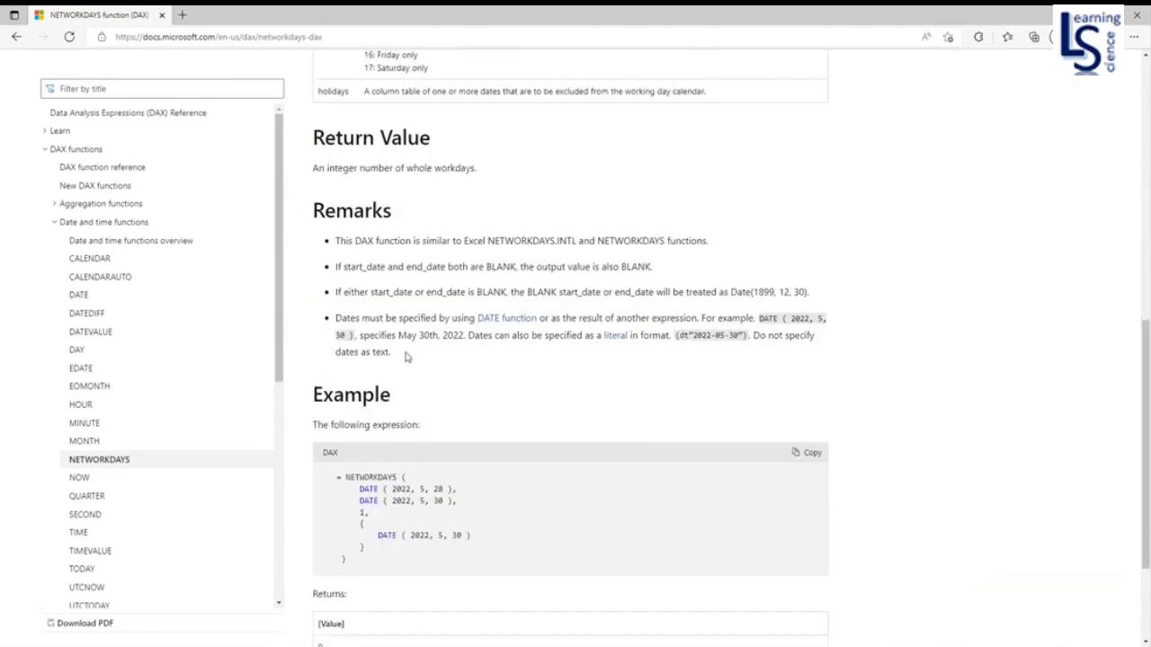
pyautogui.scroll(-2, 404, 357)
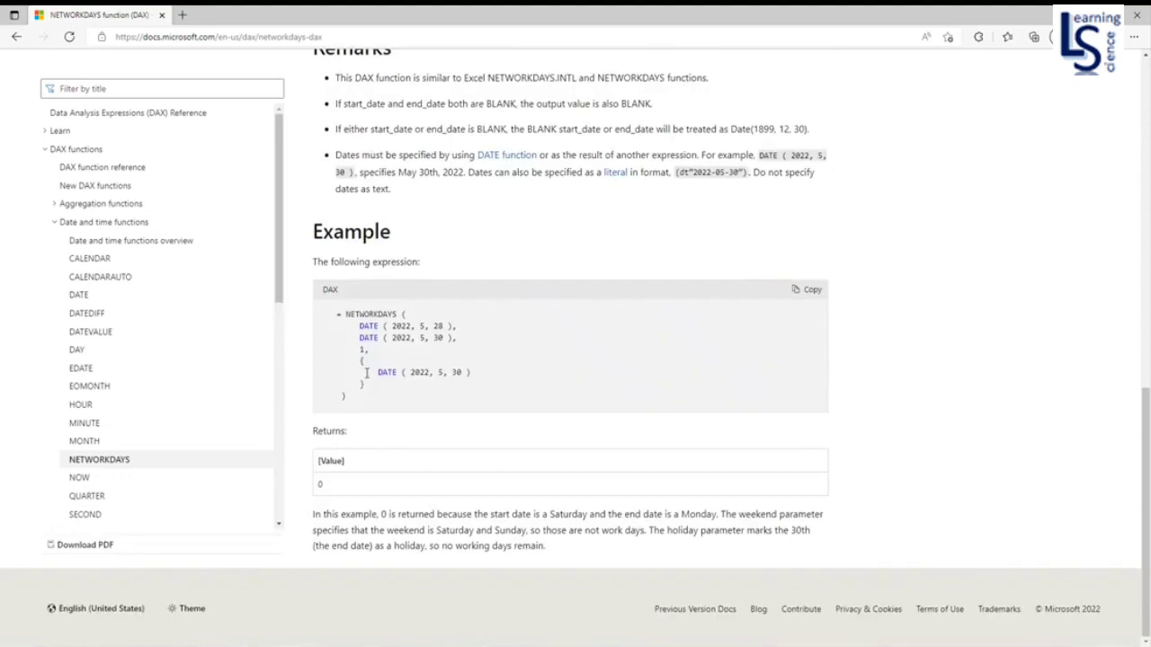